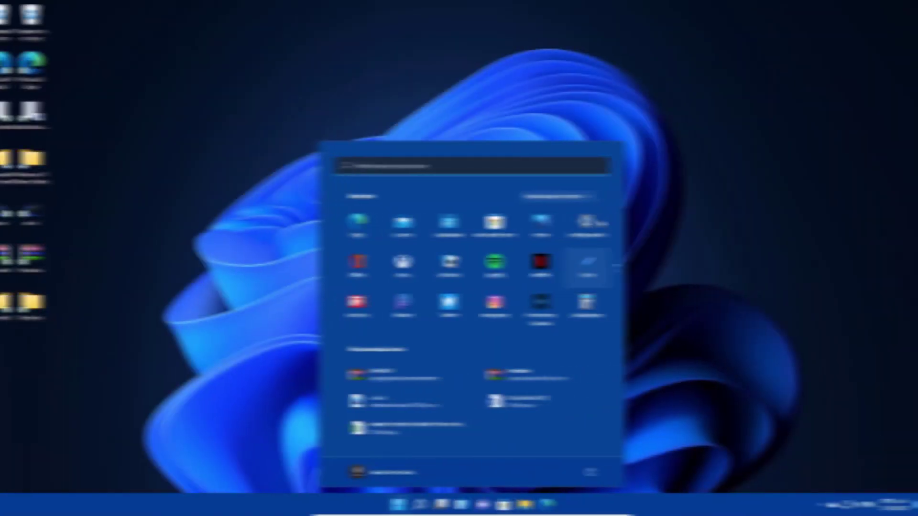
# - Examine the TunesKit Screen Recorder product page, including its feature overview, adjustable settings, tutorials and related products
pyautogui.scroll(-1, 596, 274)
pyautogui.scroll(2, 596, 275)
pyautogui.scroll(-1, 596, 274)
pyautogui.scroll(1, 595, 274)
pyautogui.click(561, 198)
pyautogui.scroll(-8, 454, 311)
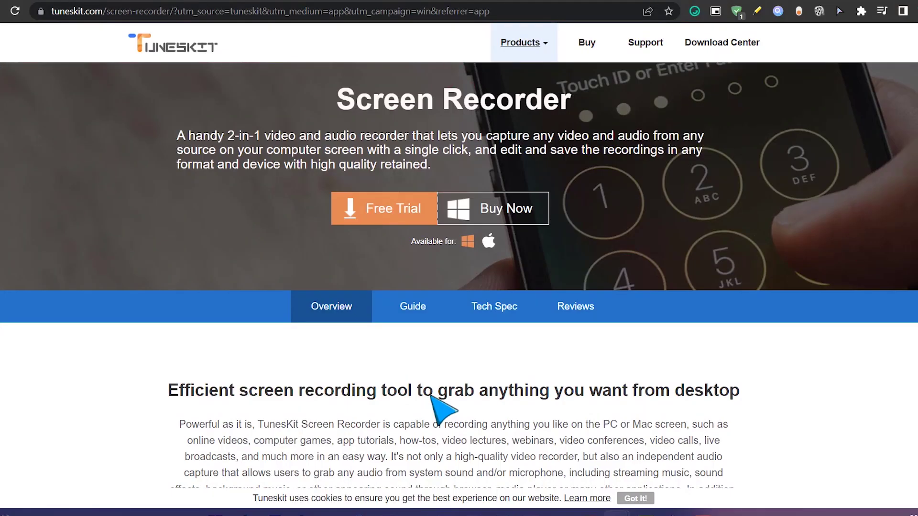
pyautogui.scroll(-3, 649, 293)
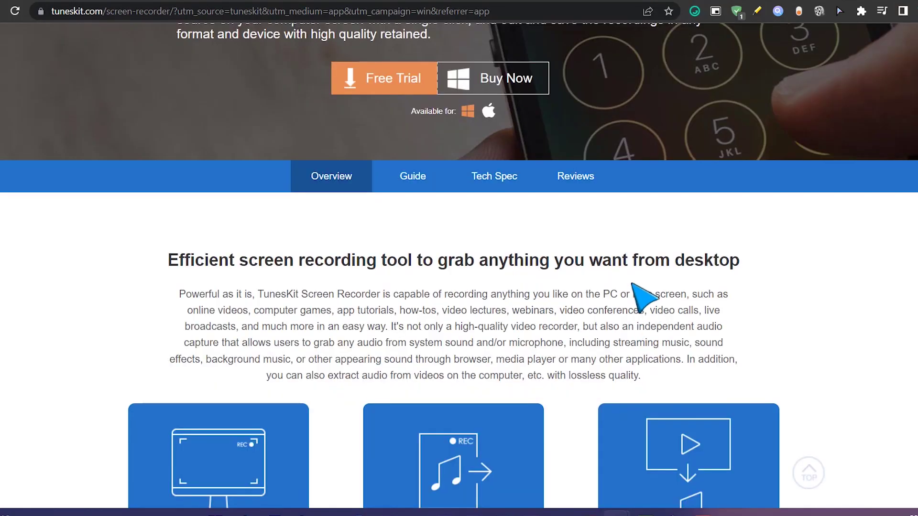
pyautogui.scroll(3, 635, 236)
pyautogui.scroll(-5, 451, 248)
pyautogui.scroll(-4, 410, 292)
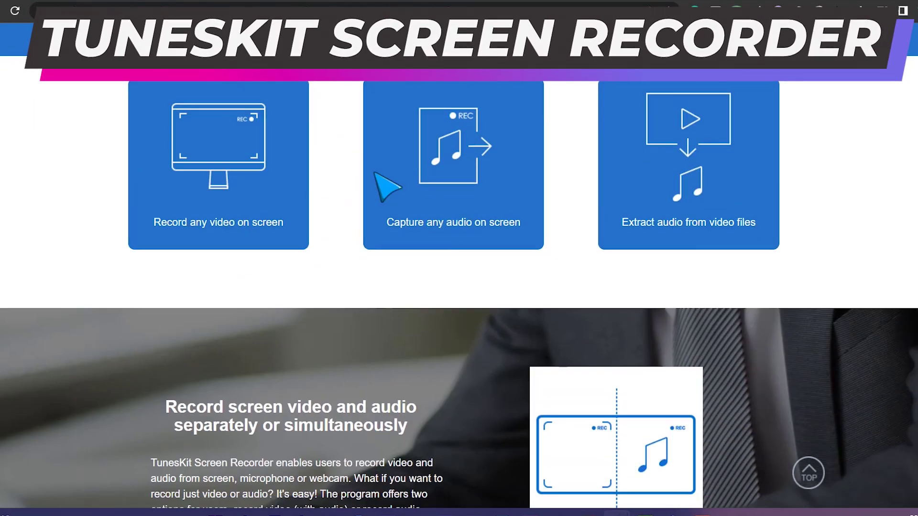
pyautogui.scroll(-3, 473, 296)
pyautogui.scroll(-3, 449, 306)
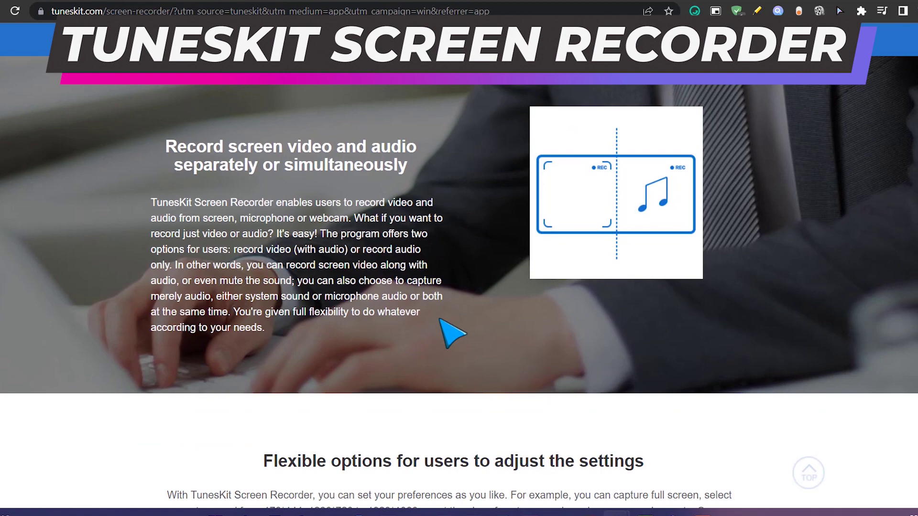
pyautogui.scroll(-7, 353, 271)
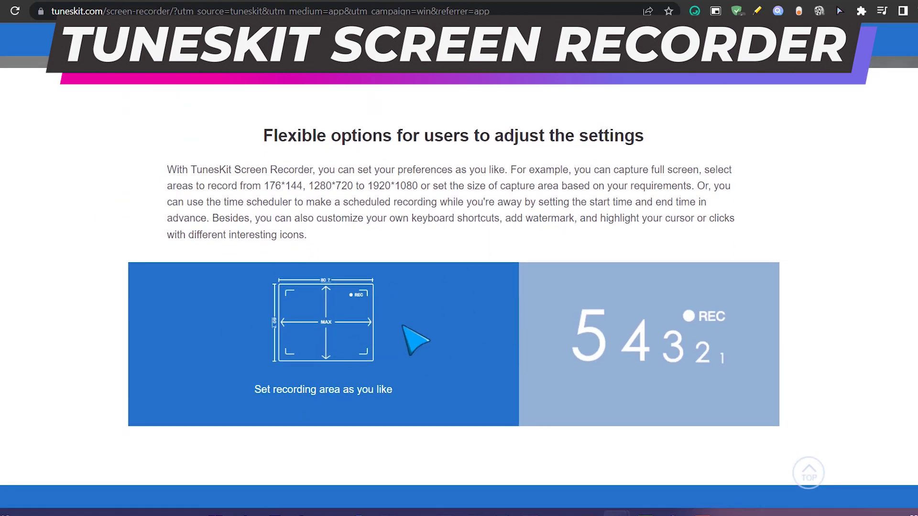
pyautogui.scroll(-20, 415, 322)
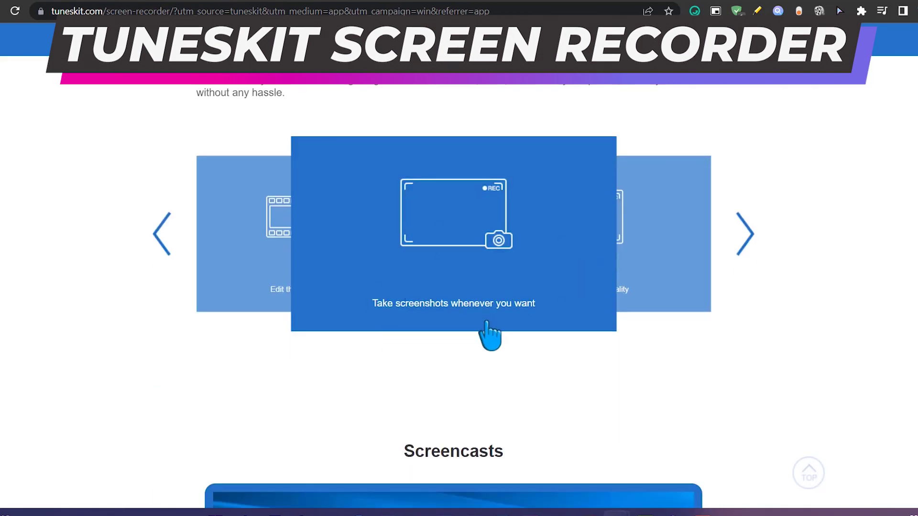
pyautogui.scroll(-20, 496, 330)
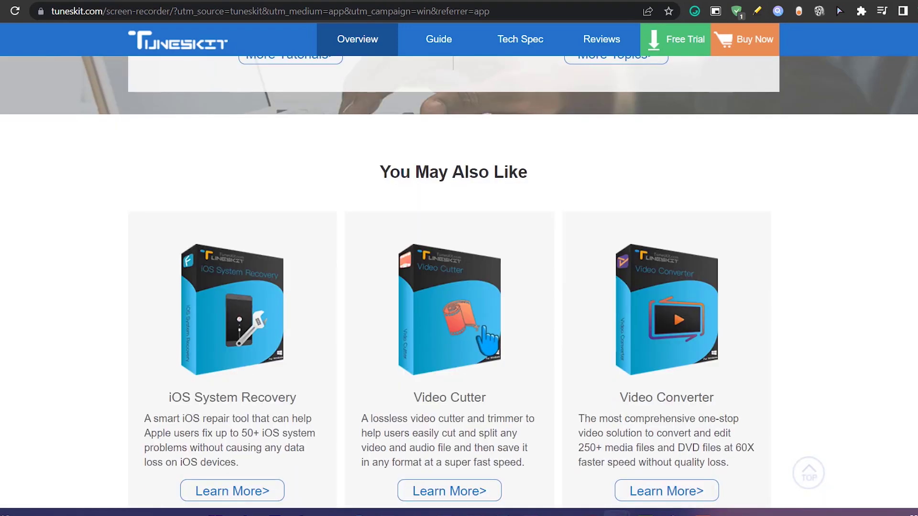
pyautogui.scroll(-7, 486, 329)
pyautogui.scroll(10, 482, 343)
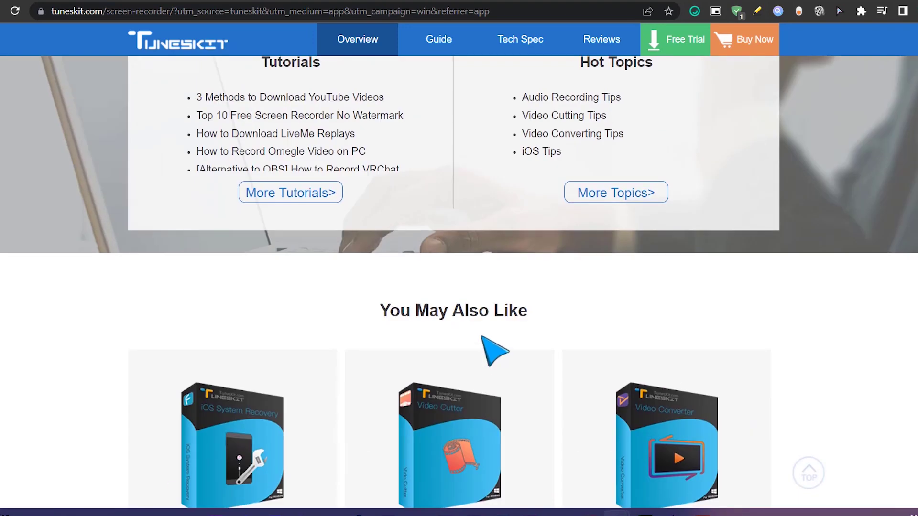
pyautogui.scroll(10, 495, 356)
# - Show the desktop, find the screen recorder with the search "scr", launch TunesKit Screen Recorder and reposition its window higher on the desktop
pyautogui.press('super+d')
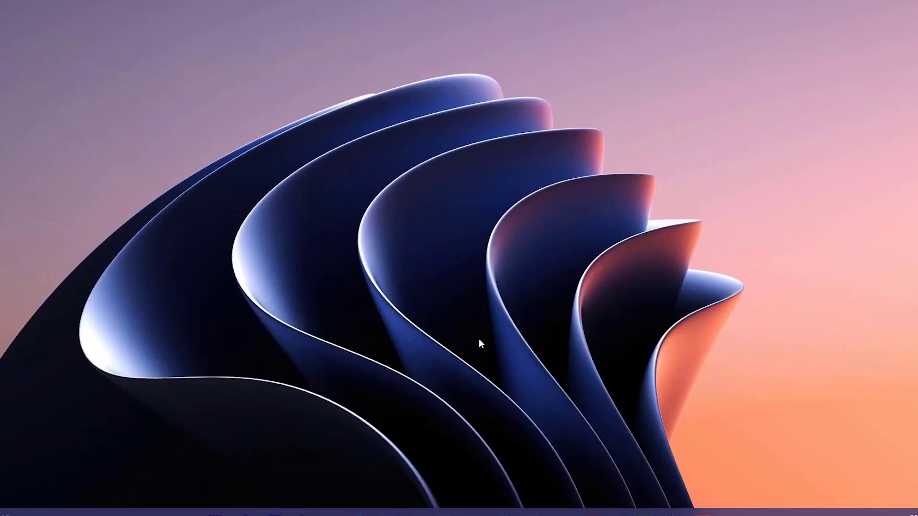
pyautogui.click(260, 500)
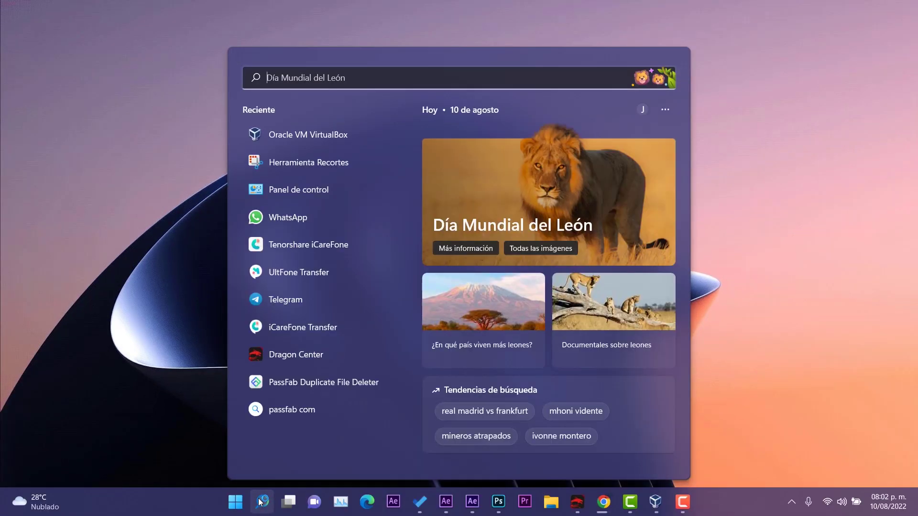
pyautogui.write('scr')
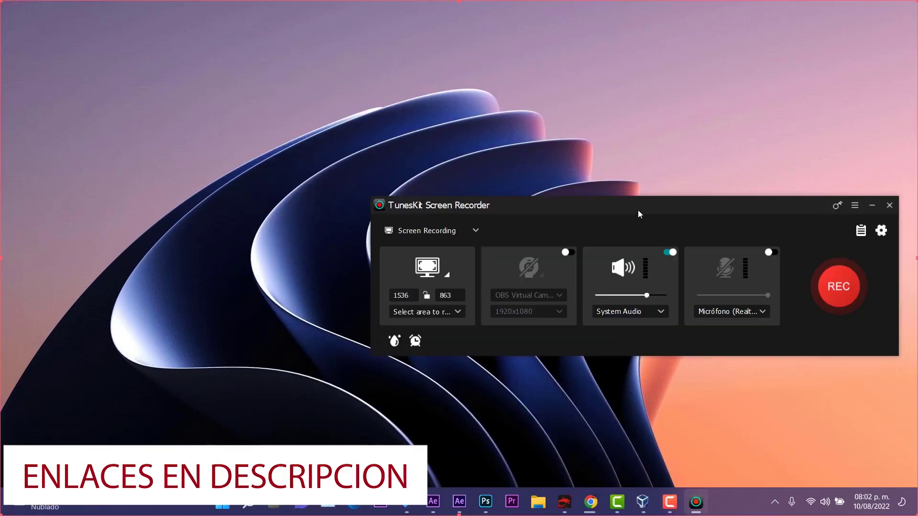
pyautogui.moveTo(413, 201); pyautogui.dragTo(604, 77)
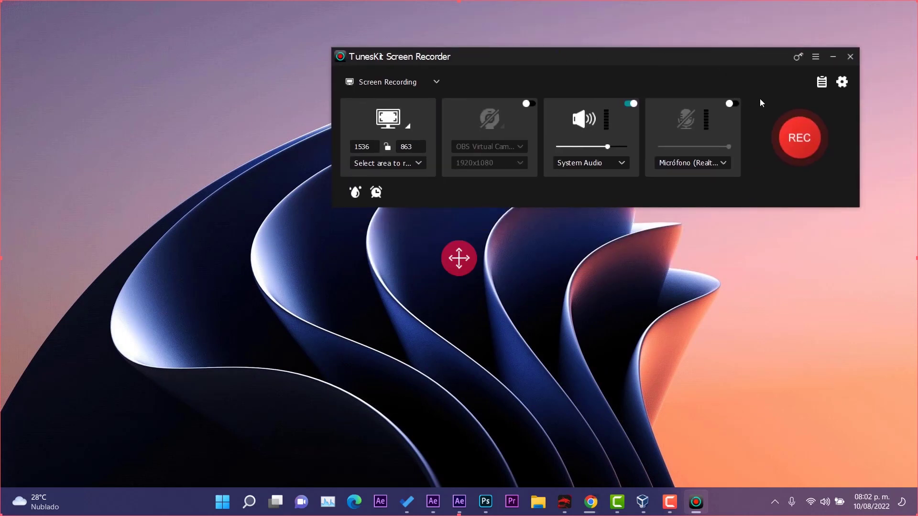
# - Open the recorder's preferences and review the general options, export folders and available video output formats
pyautogui.click(816, 56)
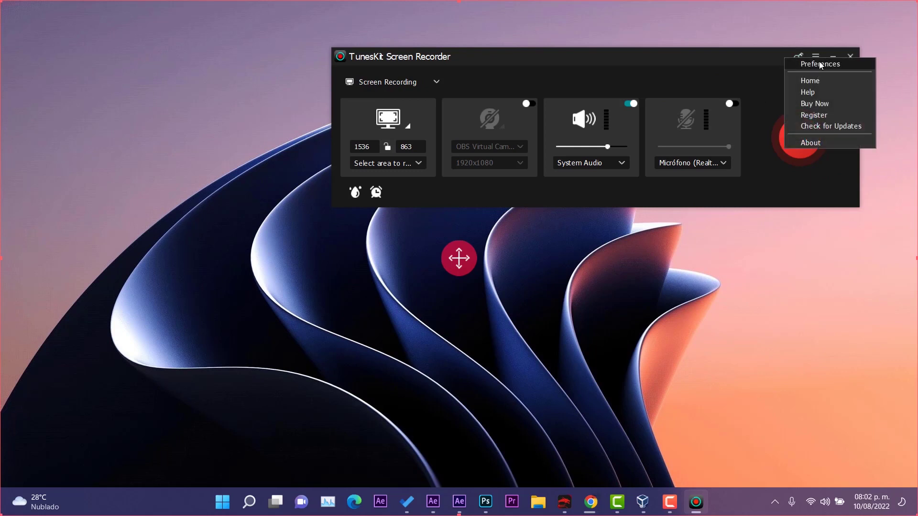
pyautogui.click(821, 64)
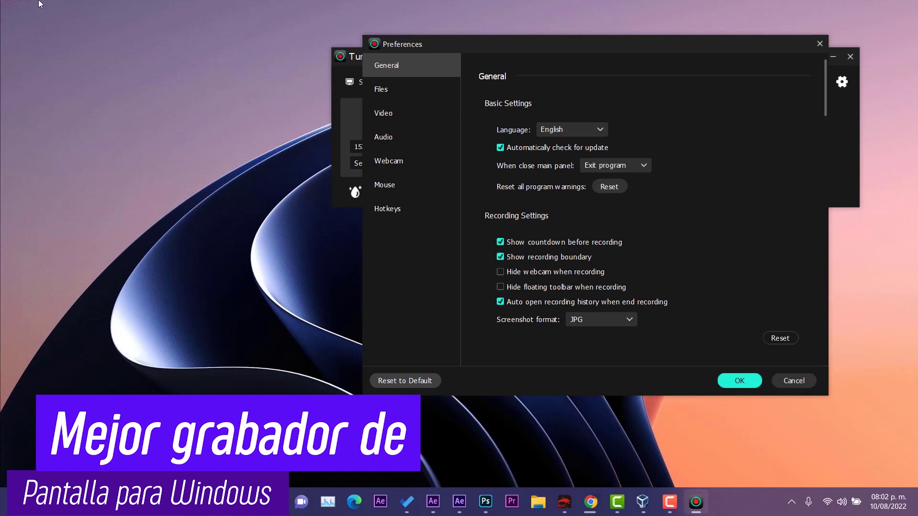
pyautogui.click(386, 91)
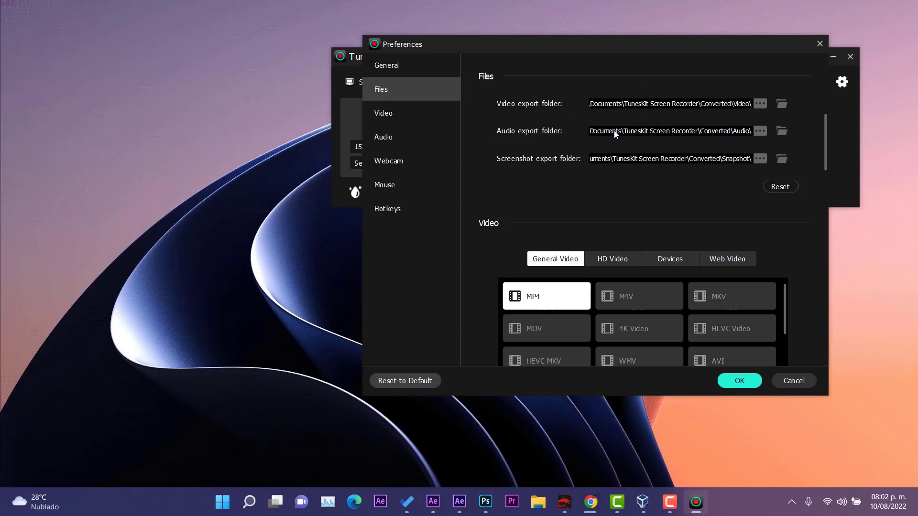
pyautogui.scroll(-3, 664, 160)
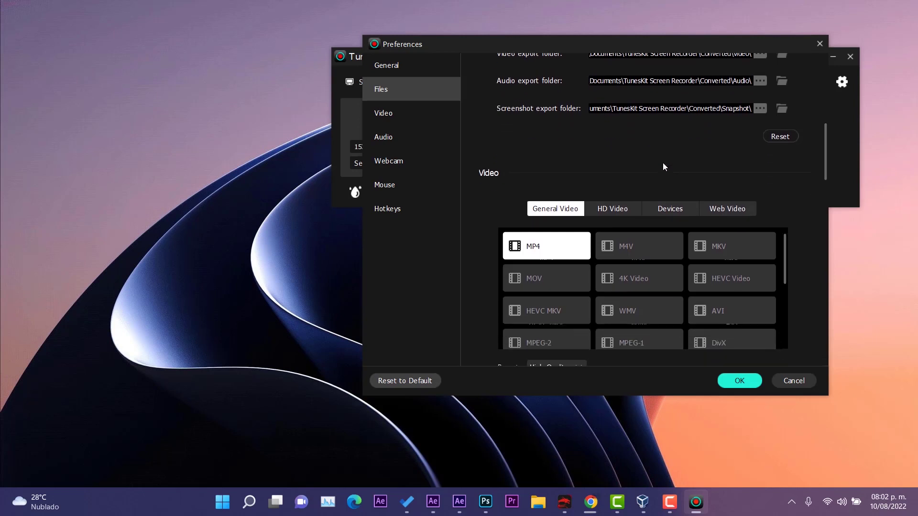
pyautogui.scroll(-3, 663, 163)
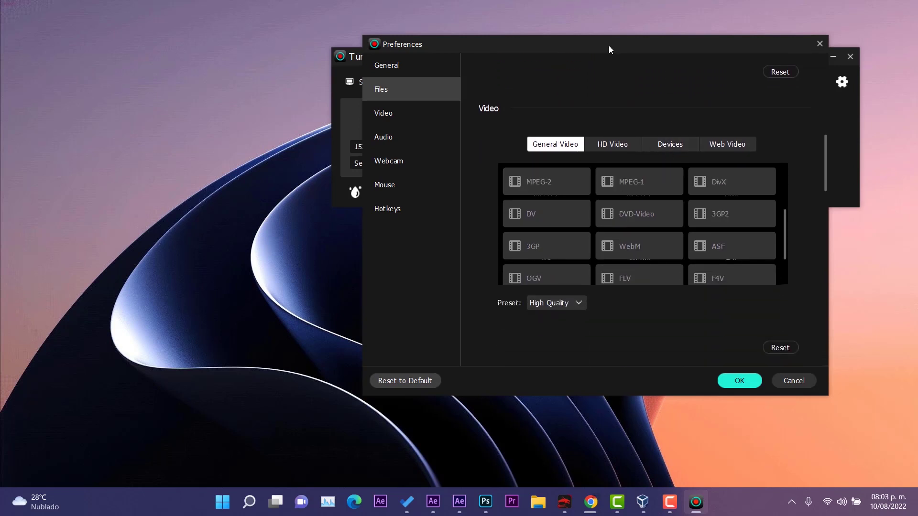
pyautogui.scroll(3, 553, 182)
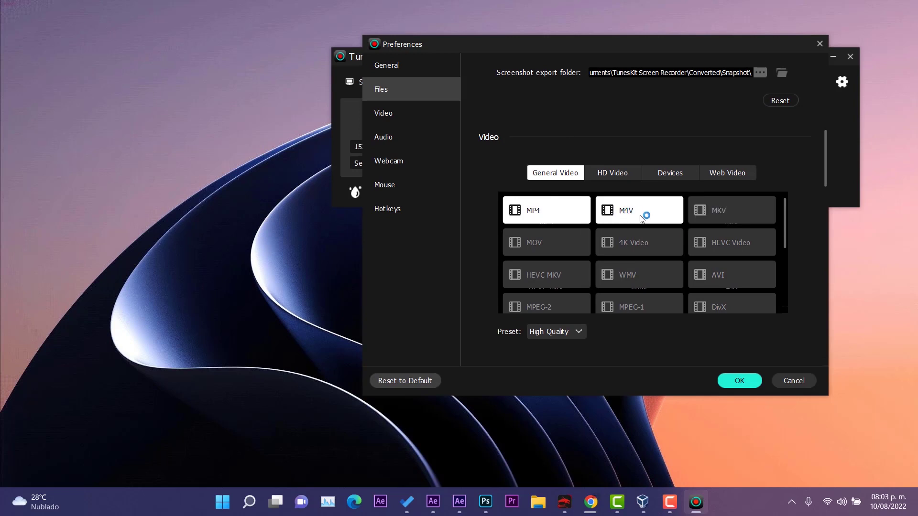
pyautogui.scroll(-5, 726, 226)
pyautogui.scroll(8, 661, 274)
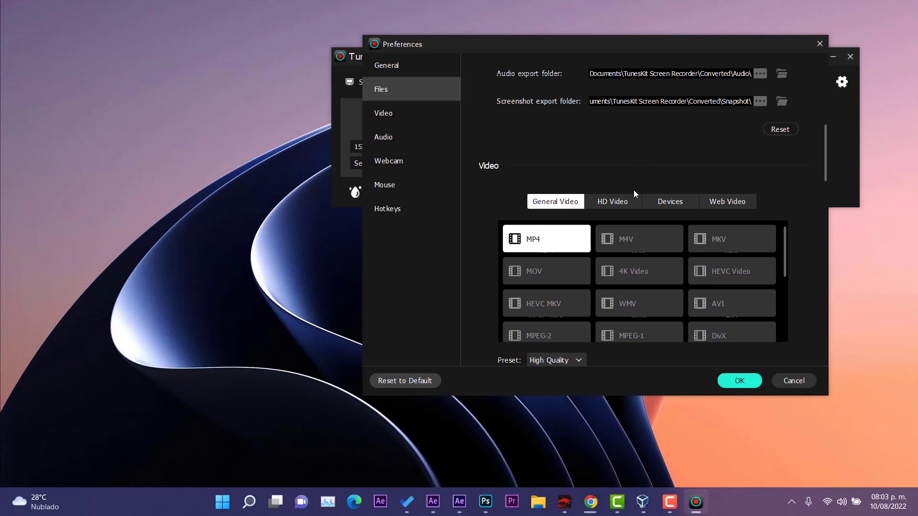
pyautogui.scroll(-6, 761, 202)
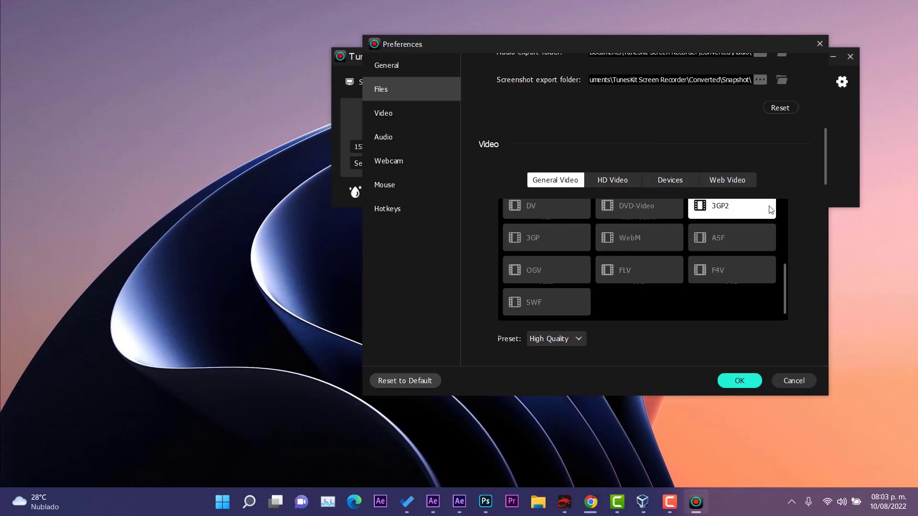
# - Review the available audio output formats and the audio quality preset in the preferences
pyautogui.scroll(-2, 762, 248)
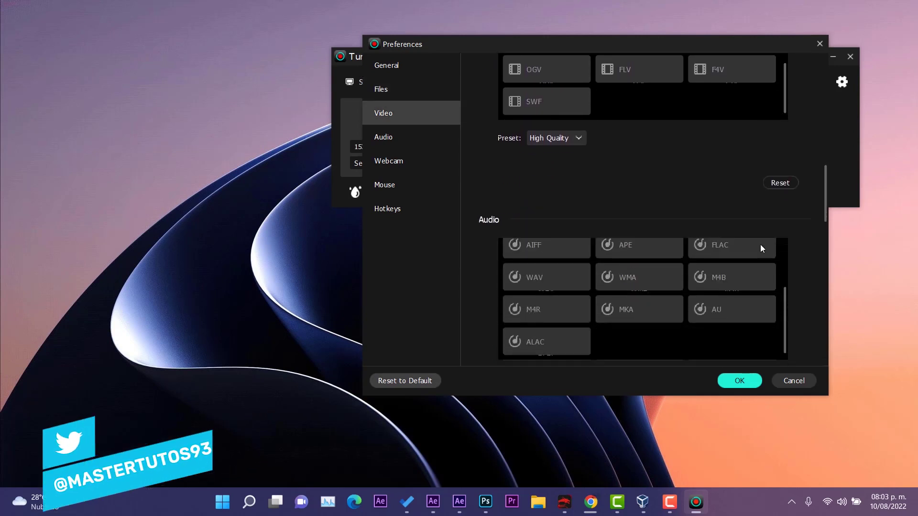
pyautogui.scroll(-1, 761, 201)
pyautogui.scroll(-1, 760, 202)
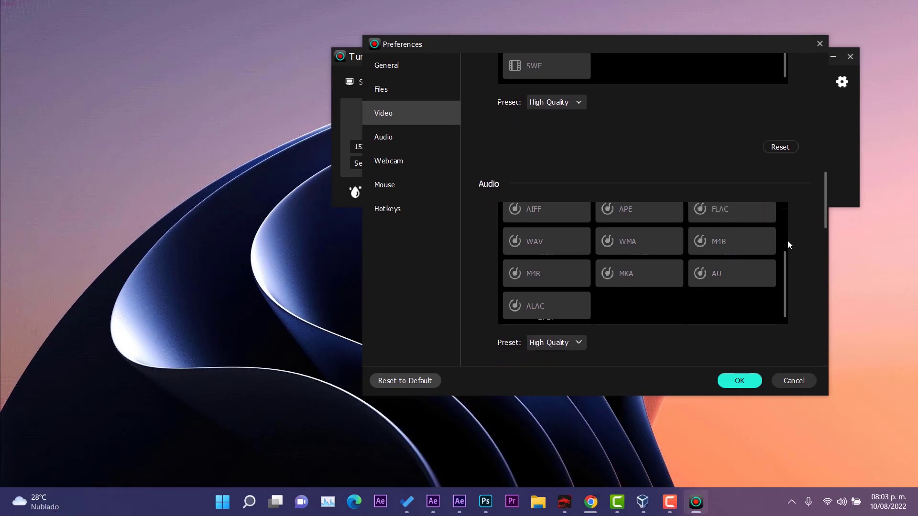
pyautogui.scroll(-10, 789, 245)
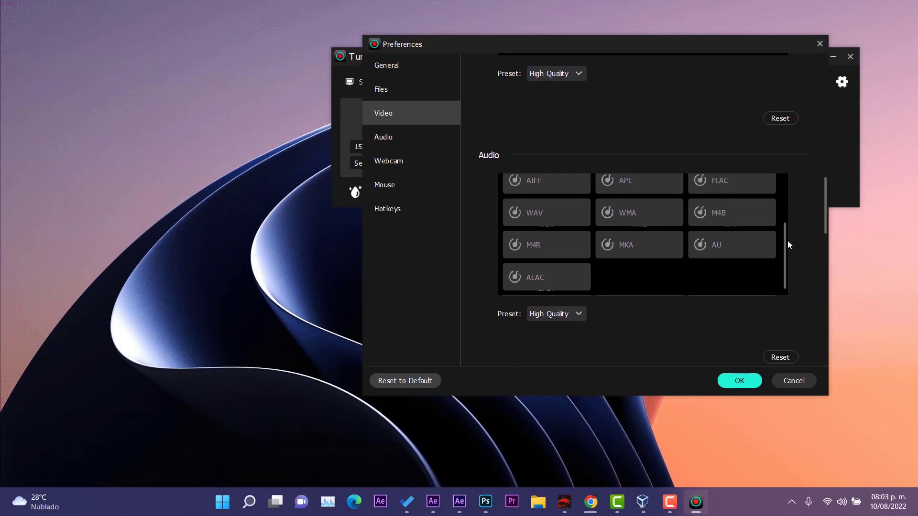
# - Inspect the webcam preferences and check the list of selectable webcam devices
pyautogui.scroll(-4, 788, 240)
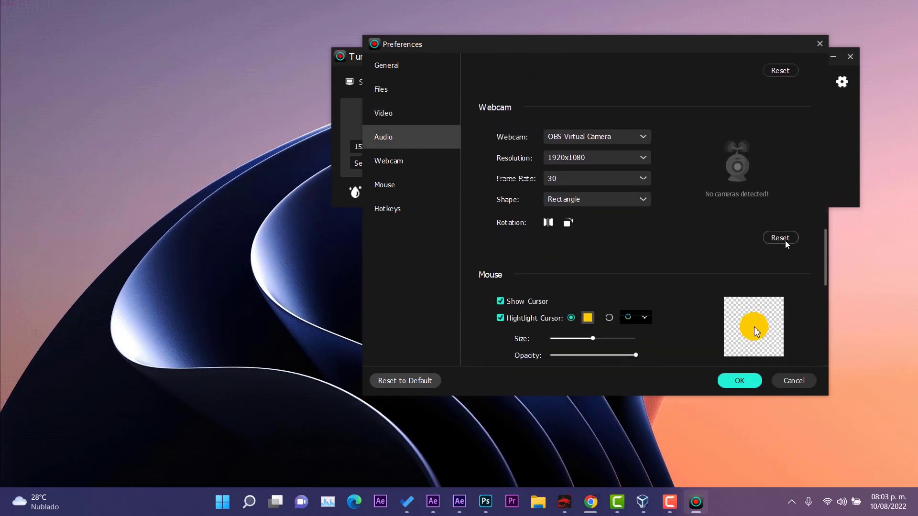
pyautogui.click(646, 139)
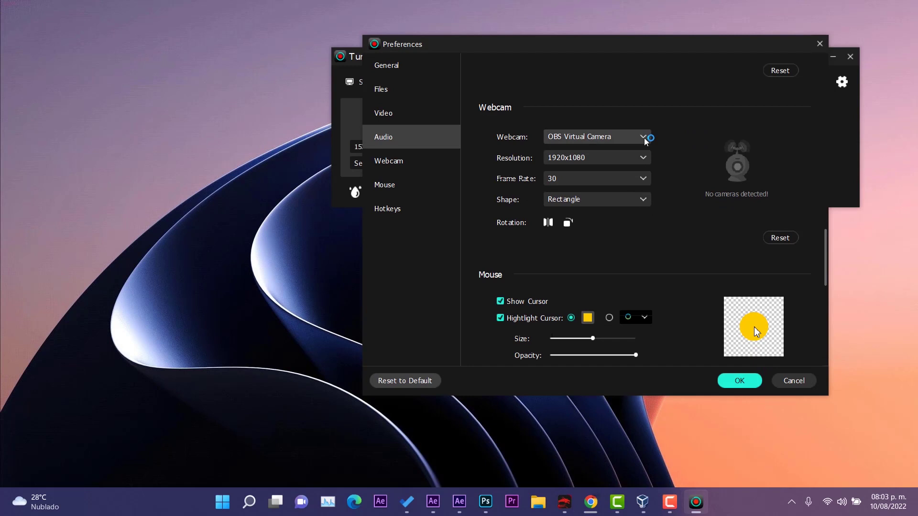
pyautogui.click(645, 141)
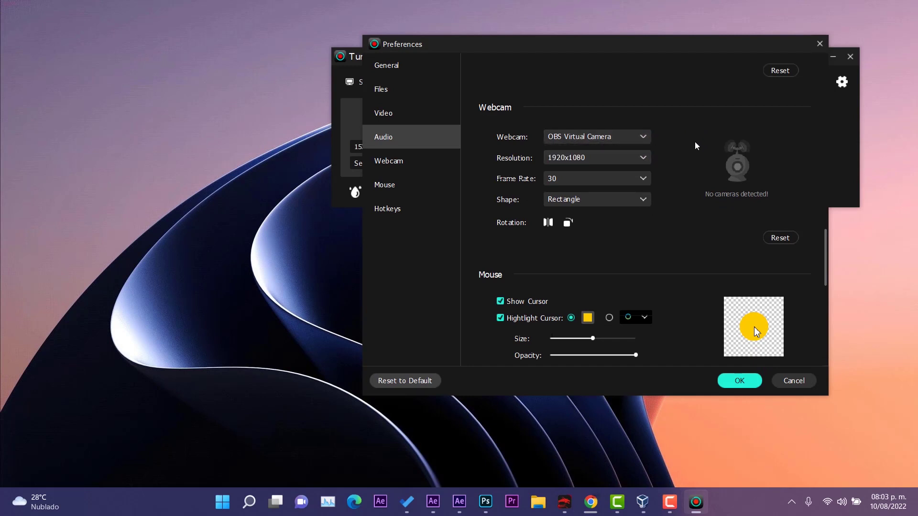
# - Slightly increase the cursor highlight size in the mouse preferences and look over the click effects
pyautogui.scroll(-7, 697, 146)
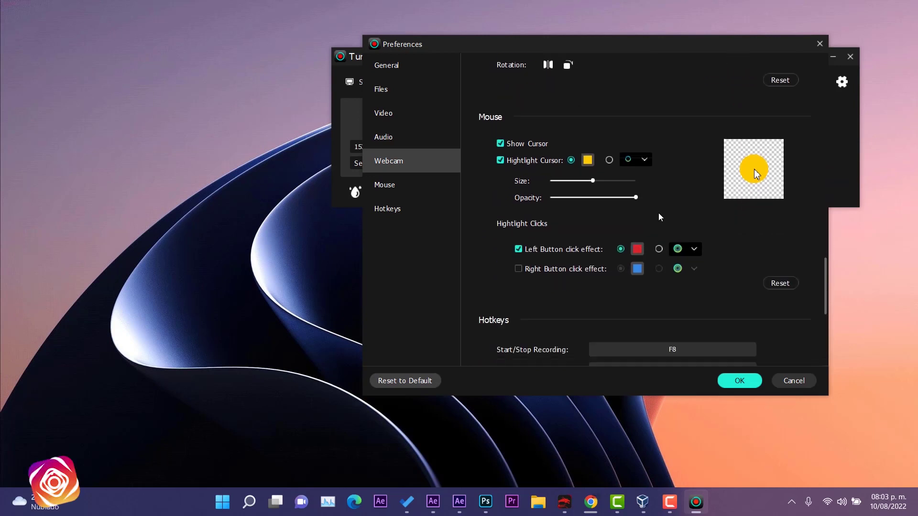
pyautogui.moveTo(593, 181); pyautogui.dragTo(598, 182)
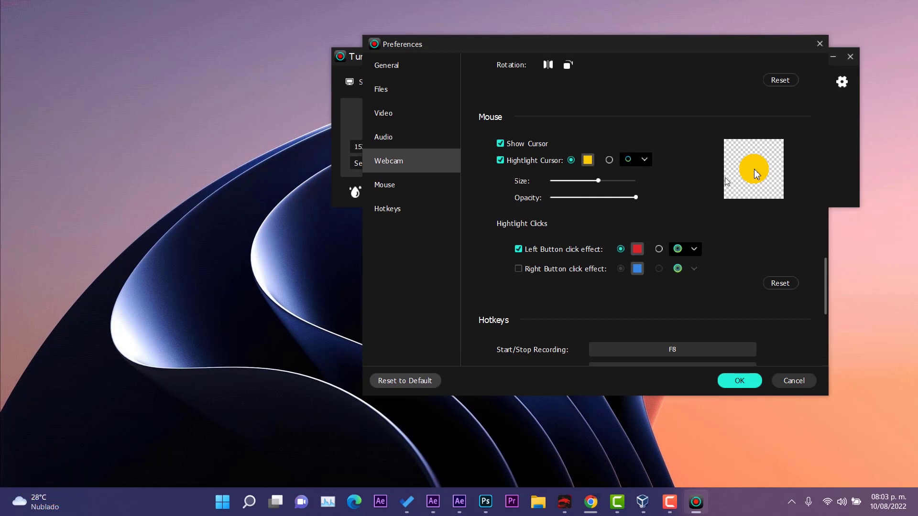
pyautogui.scroll(-2, 673, 230)
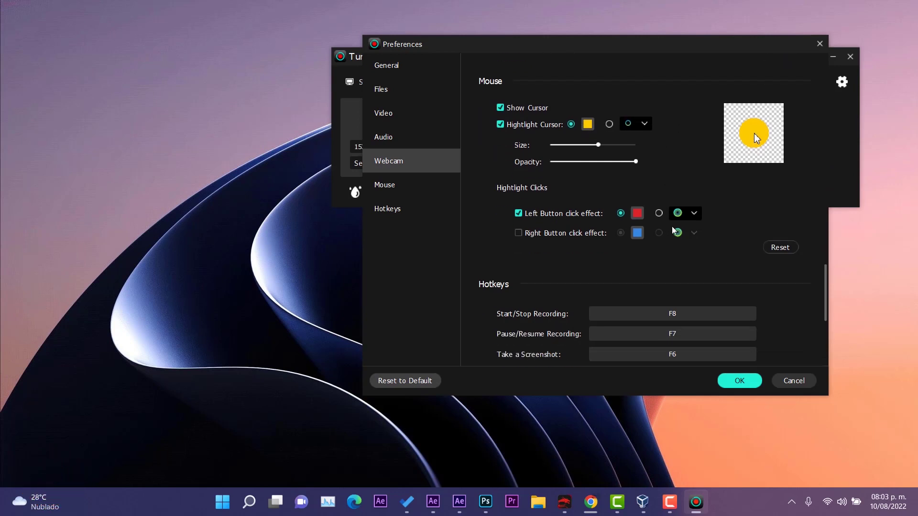
# - Review the recording hotkeys, select the Pause/Resume Recording shortcut, and leave the preferences without entering a new key
pyautogui.scroll(-5, 677, 235)
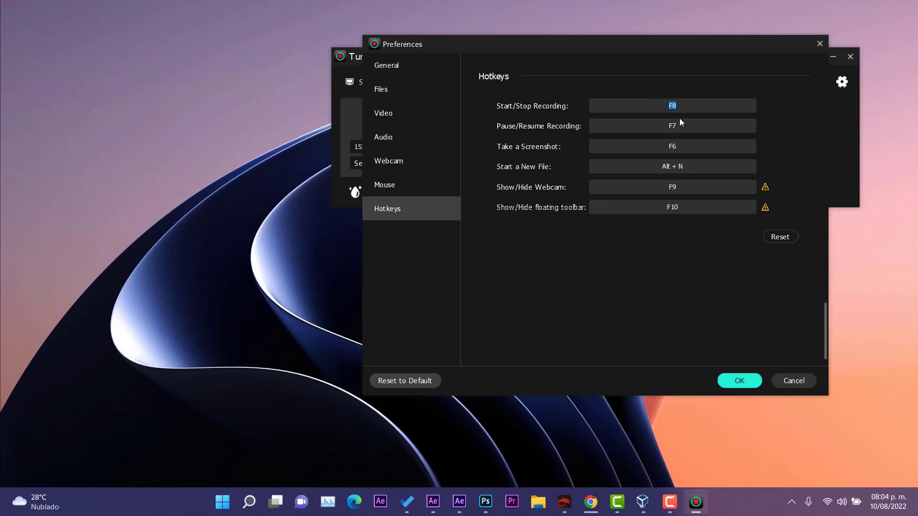
pyautogui.click(660, 128)
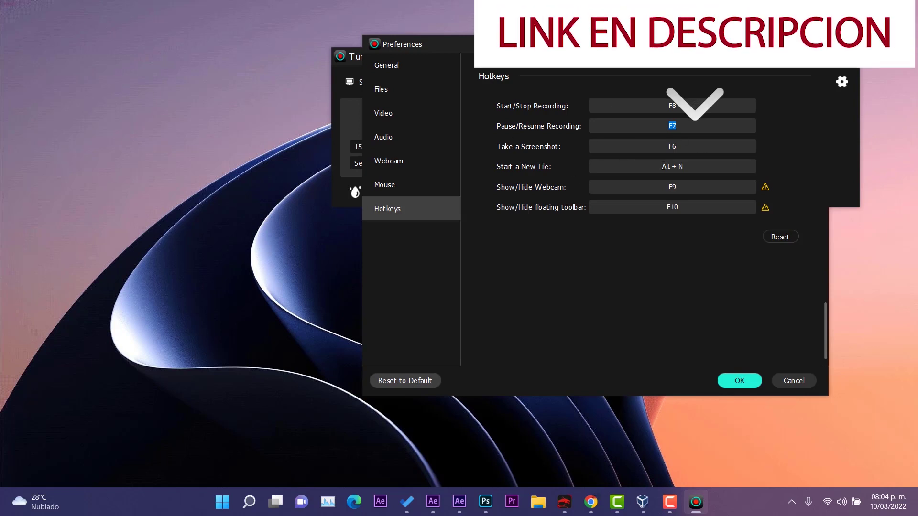
pyautogui.scroll(4, 689, 263)
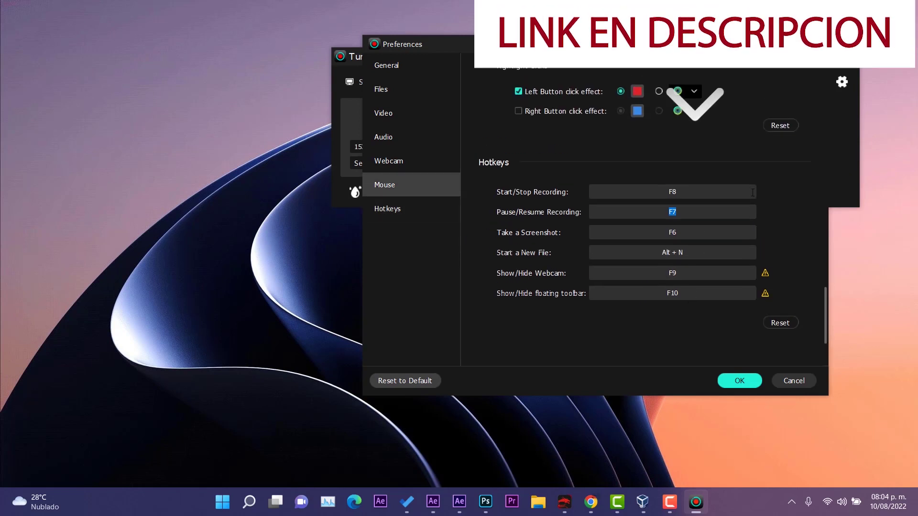
pyautogui.press('Escape')
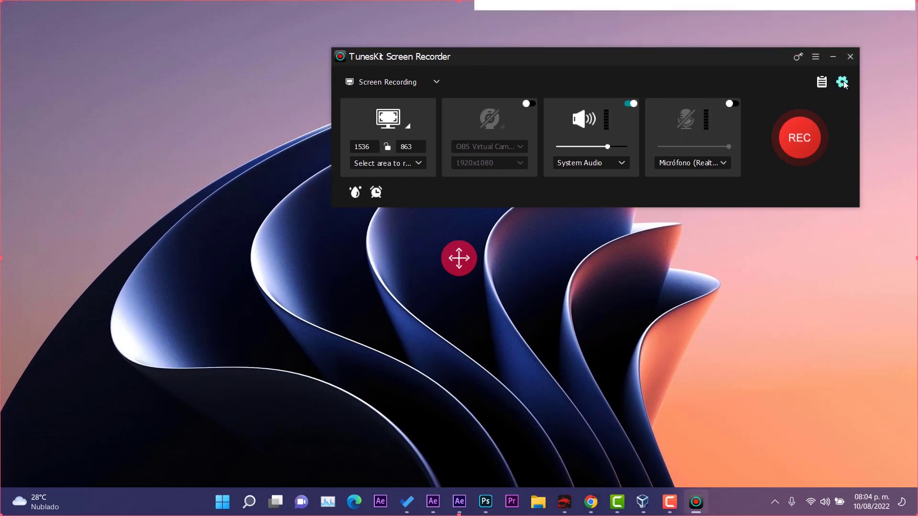
# - Briefly reopen and close the preferences from the main recorder window, and open the recording history
pyautogui.click(842, 82)
pyautogui.click(819, 43)
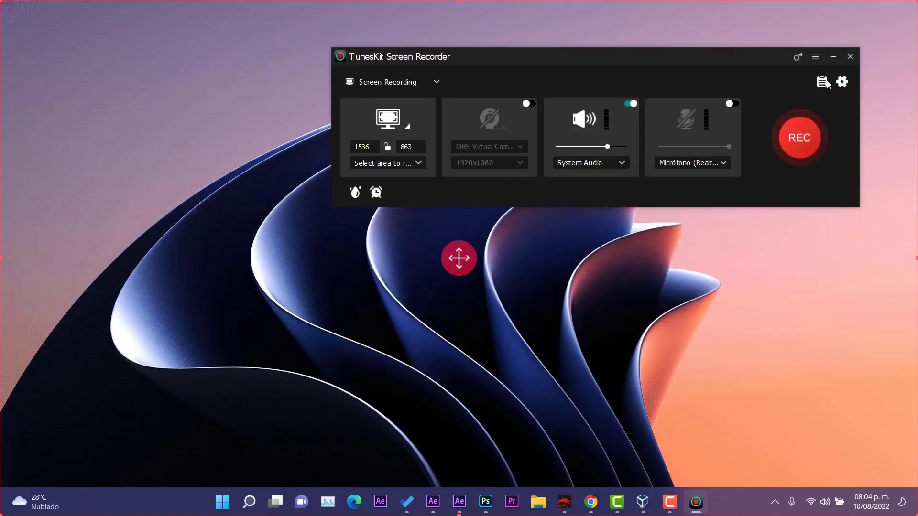
pyautogui.click(826, 84)
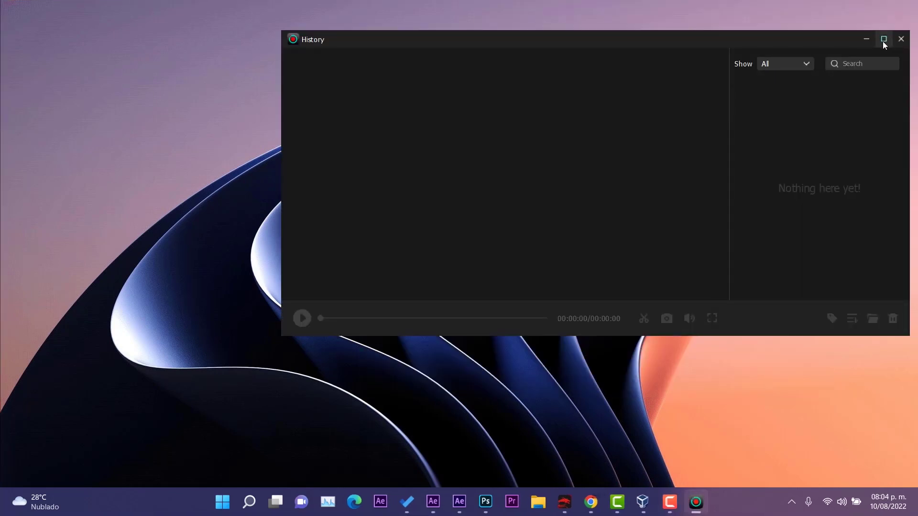
# - Close the recording history and set the capture area to Full Screen
pyautogui.click(901, 39)
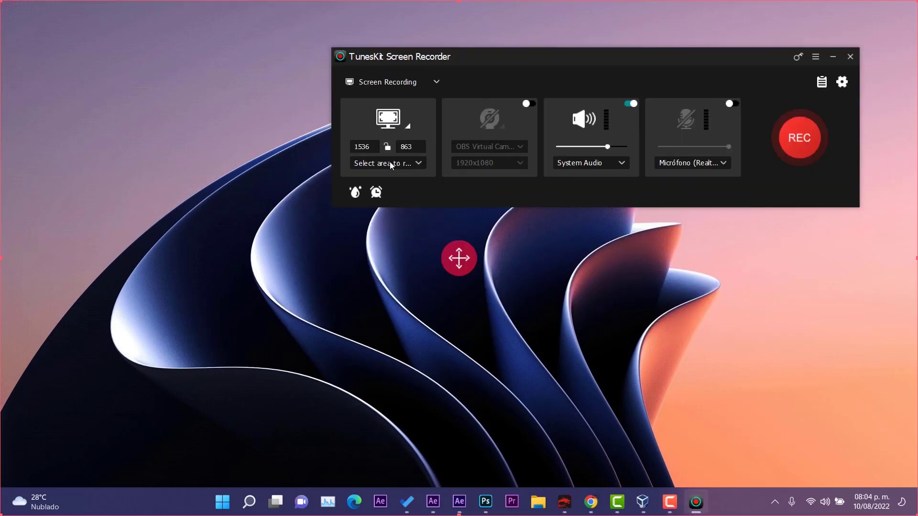
pyautogui.click(419, 164)
pyautogui.click(420, 176)
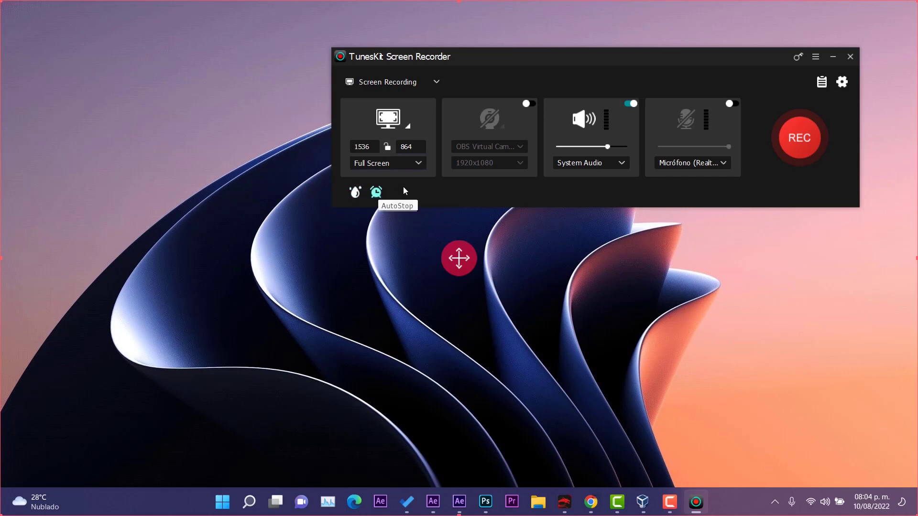
# - Select System Audio as the sound source and Screen Recording as the recording mode
pyautogui.click(623, 164)
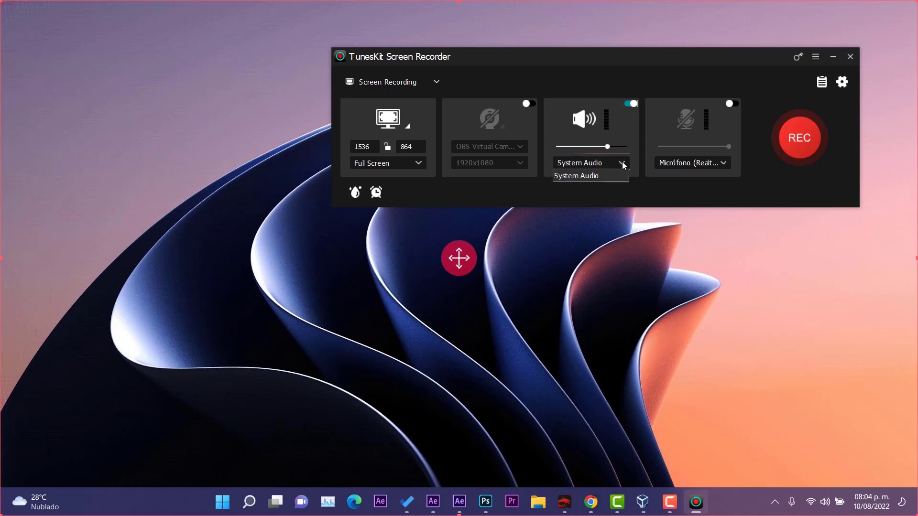
pyautogui.click(587, 178)
pyautogui.click(435, 84)
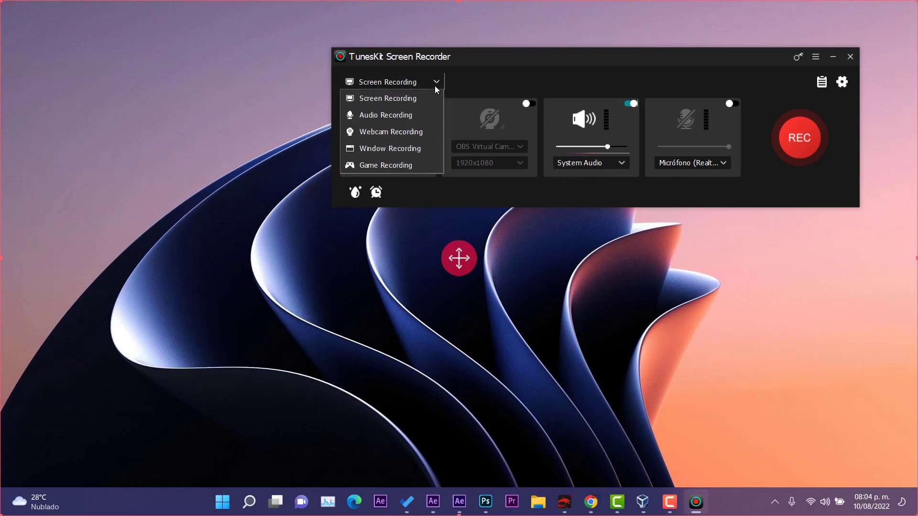
pyautogui.click(405, 99)
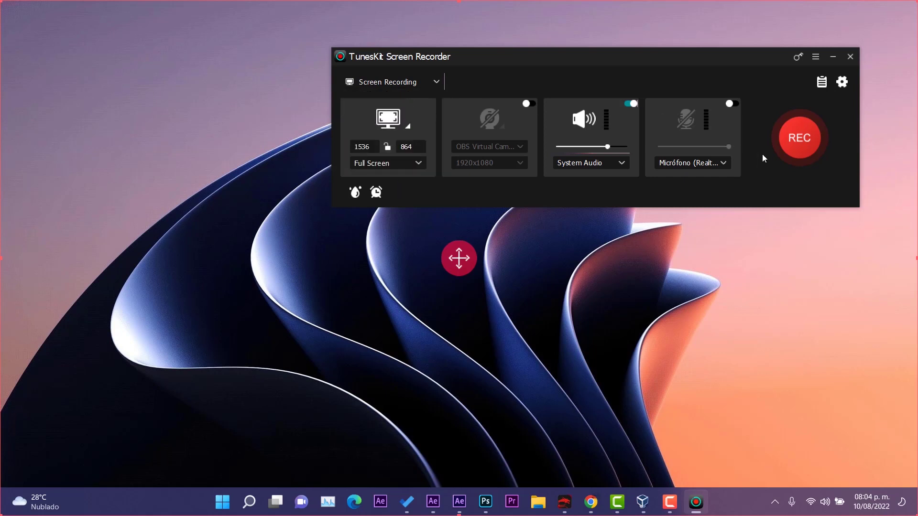
# - Choose the HyperX Quadcast microphone and start a screen recording, dismissing the minimized toolbar notice
pyautogui.click(722, 163)
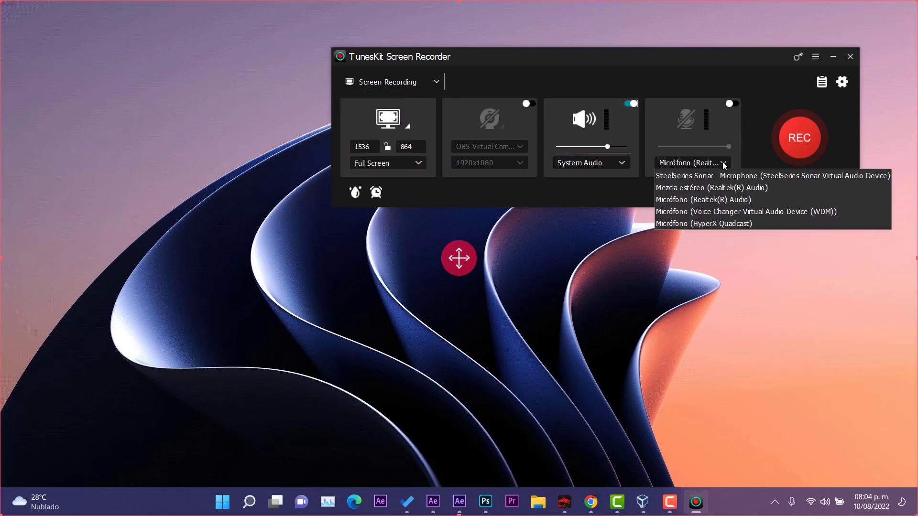
pyautogui.click(716, 224)
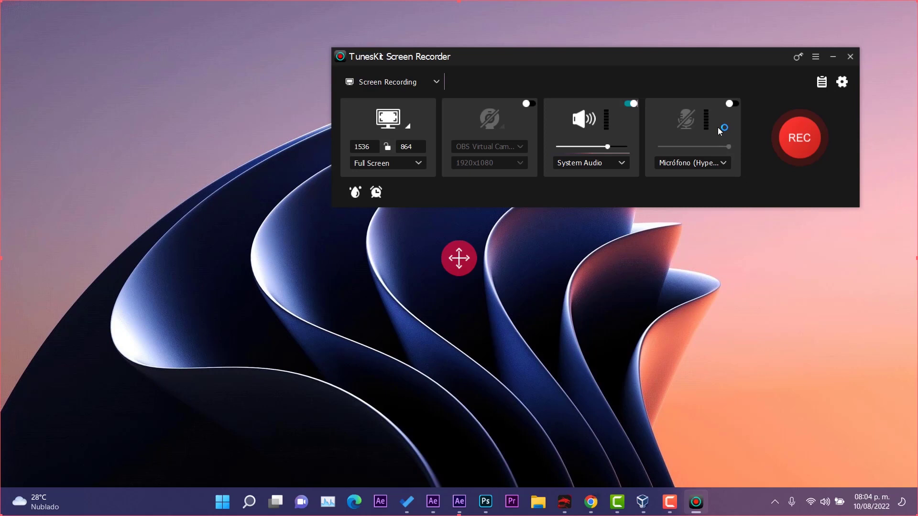
pyautogui.click(789, 135)
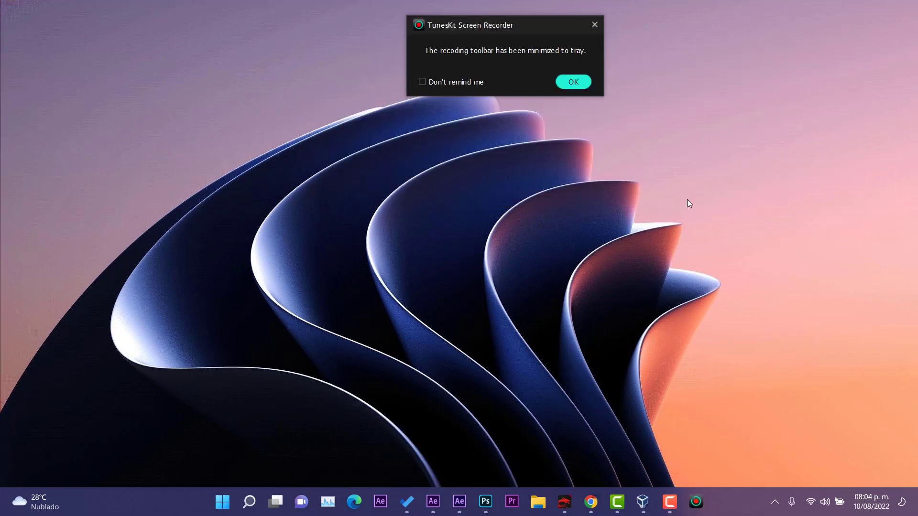
pyautogui.click(576, 83)
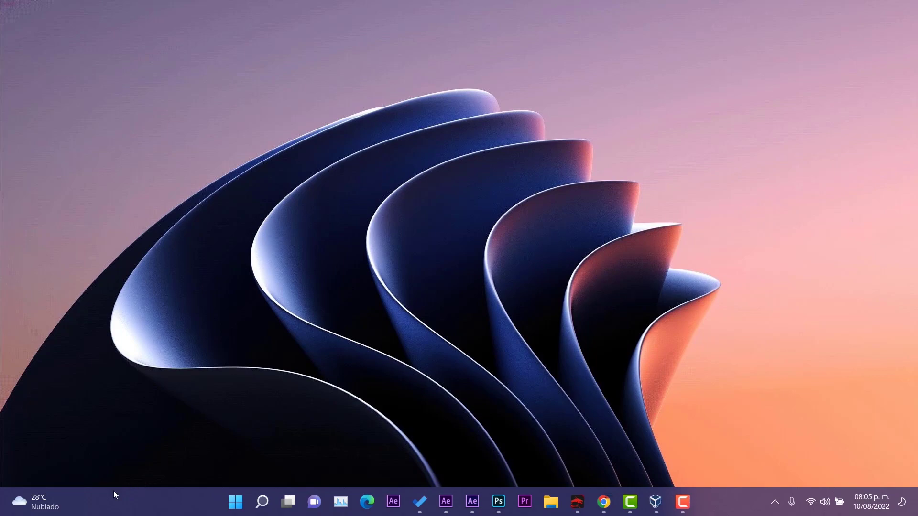
# - Browse the Windows widgets news feed while recording, and close it
pyautogui.click(36, 502)
pyautogui.scroll(-4, 307, 328)
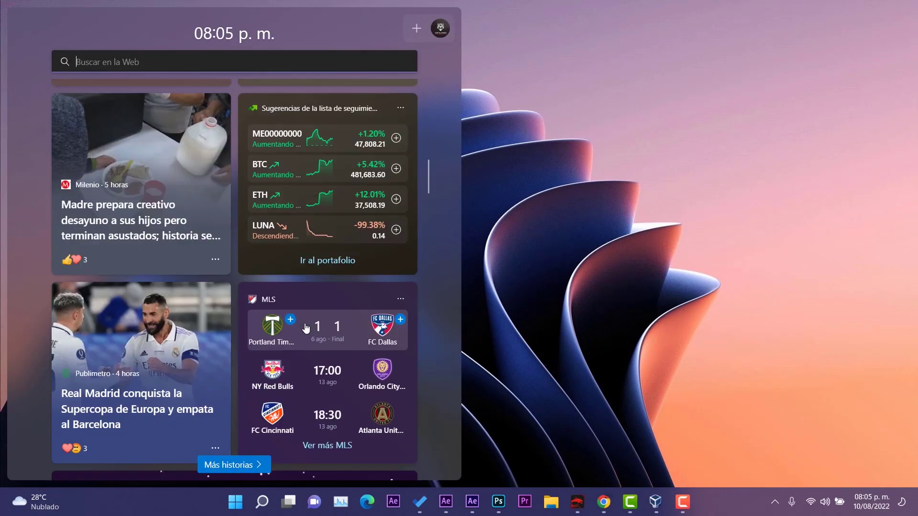
pyautogui.scroll(-8, 306, 328)
pyautogui.click(616, 258)
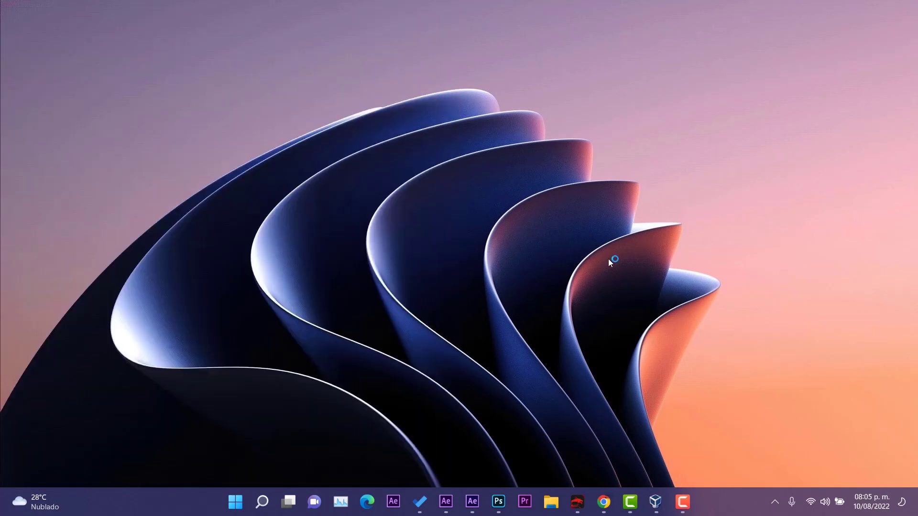
# - Open This PC in File Explorer and show the properties of local disk C:
pyautogui.press('super+e')
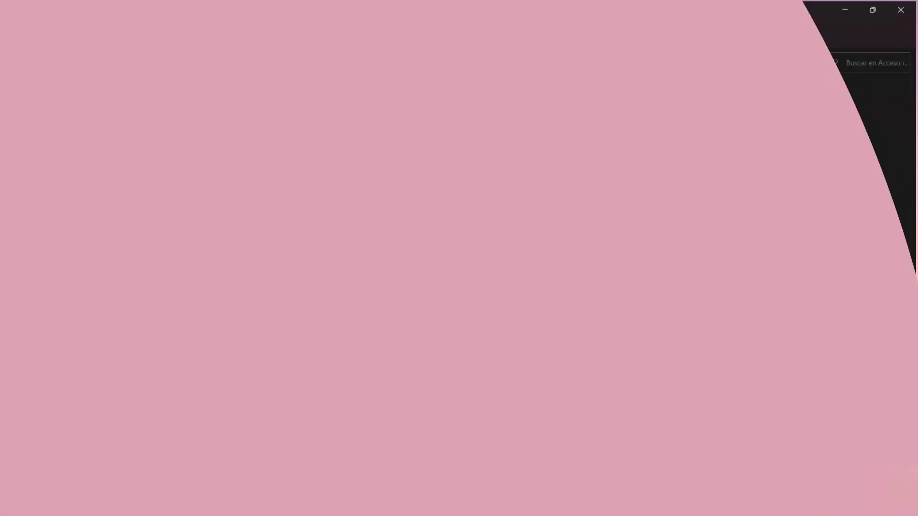
pyautogui.click(40, 271)
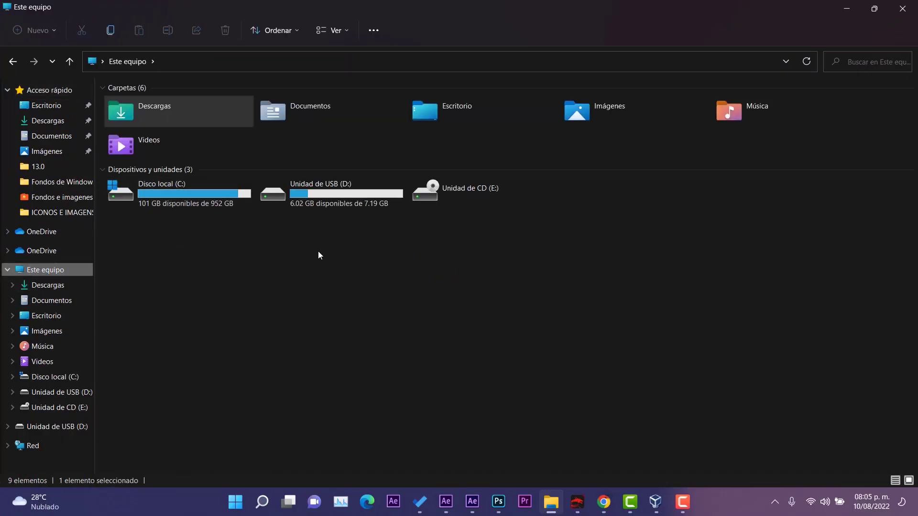
pyautogui.rightClick(173, 194)
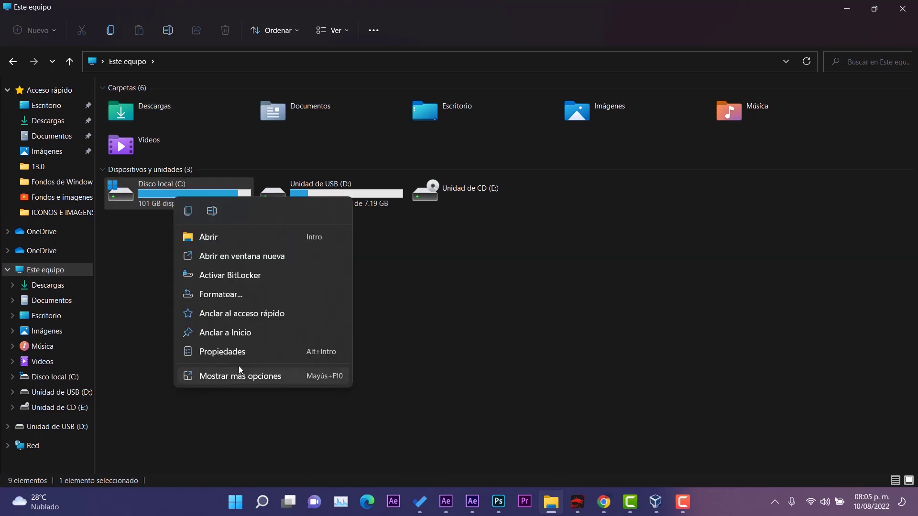
pyautogui.click(236, 375)
pyautogui.click(292, 365)
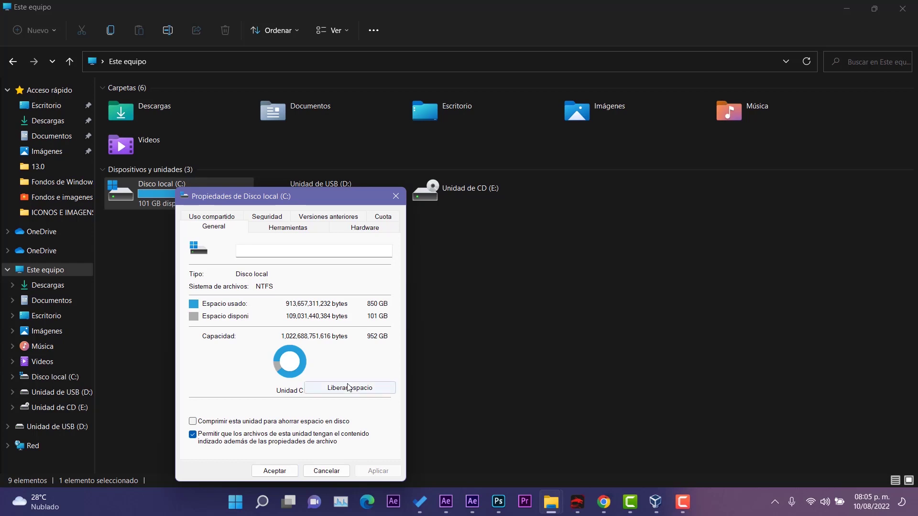
# - Run Disk Cleanup on drive C: with the Recycle Bin included, and put away the disk properties and File Explorer
pyautogui.click(355, 387)
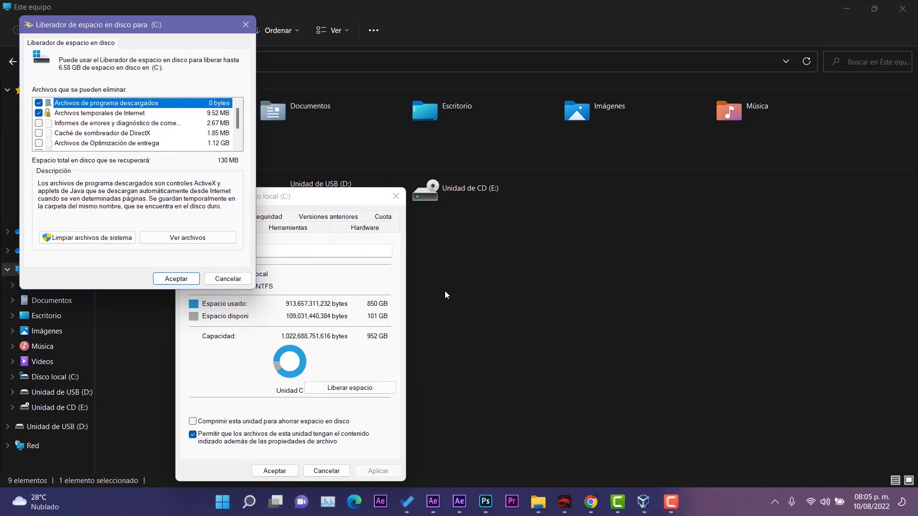
pyautogui.scroll(-1, 177, 136)
pyautogui.click(38, 123)
pyautogui.click(176, 279)
pyautogui.click(450, 255)
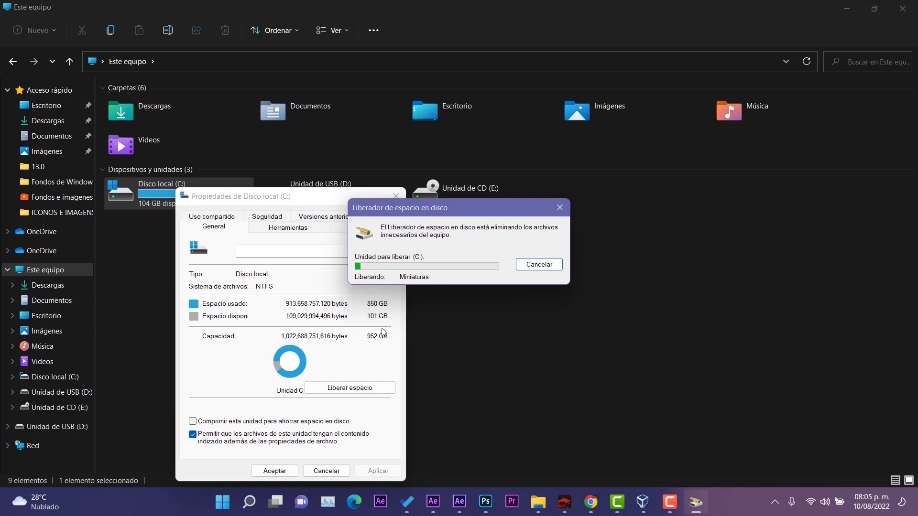
pyautogui.click(326, 471)
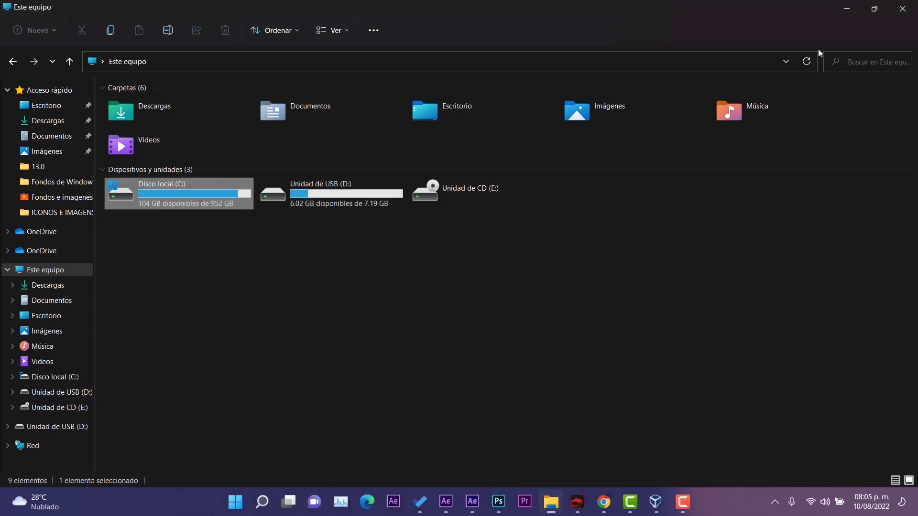
pyautogui.click(848, 9)
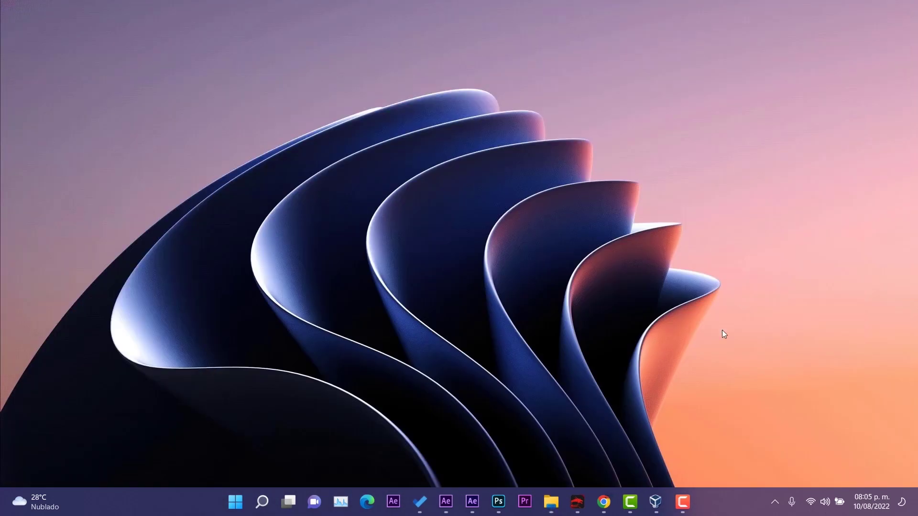
# - Restore the recording toolbar from the tray, stop the recording, and move the History window nearer the middle of the desktop
pyautogui.click(775, 502)
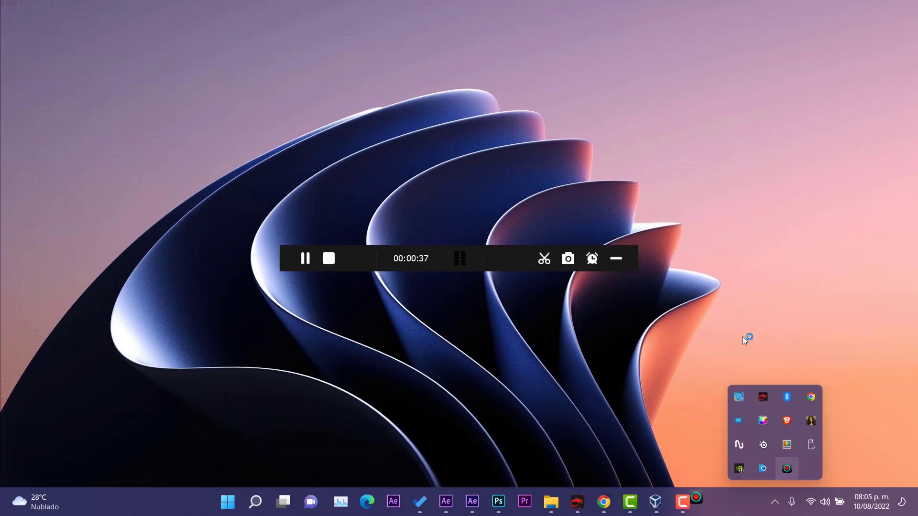
pyautogui.click(329, 258)
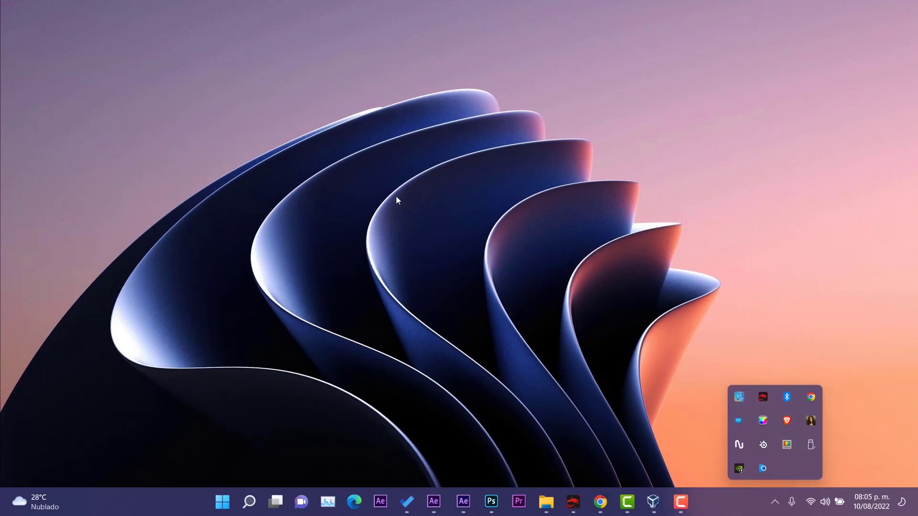
pyautogui.moveTo(704, 37); pyautogui.dragTo(605, 60)
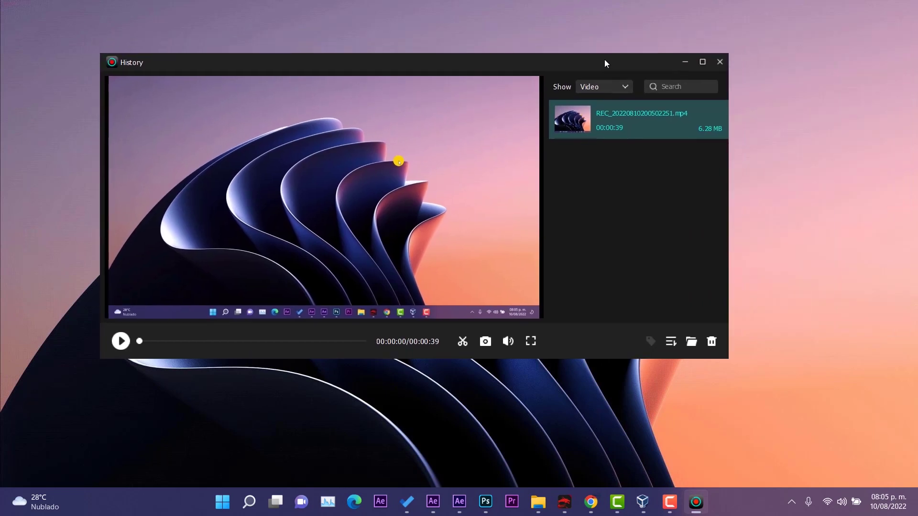
# - Play the new recording in History, skip ahead to about 24 seconds, check the volume control, and pause playback
pyautogui.click(121, 342)
pyautogui.click(172, 341)
pyautogui.moveTo(172, 343); pyautogui.dragTo(275, 343)
pyautogui.moveTo(509, 343)
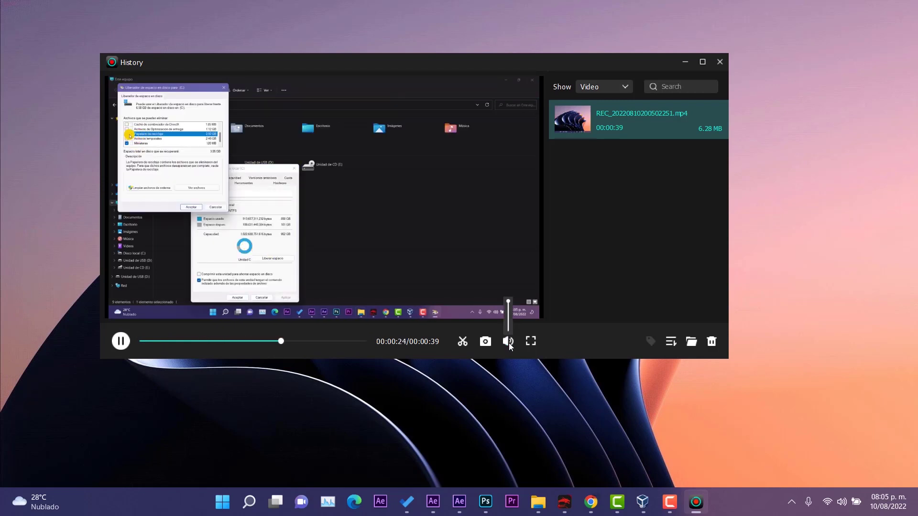
pyautogui.click(123, 343)
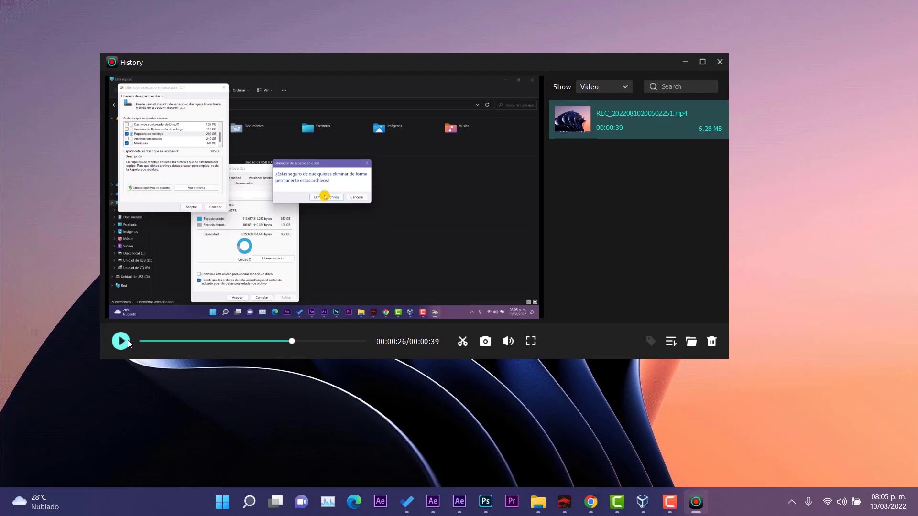
# - Open the recording's output folder, preview the video file, and return to History to check the media type filter
pyautogui.click(691, 341)
pyautogui.moveTo(357, 430); pyautogui.dragTo(415, 433)
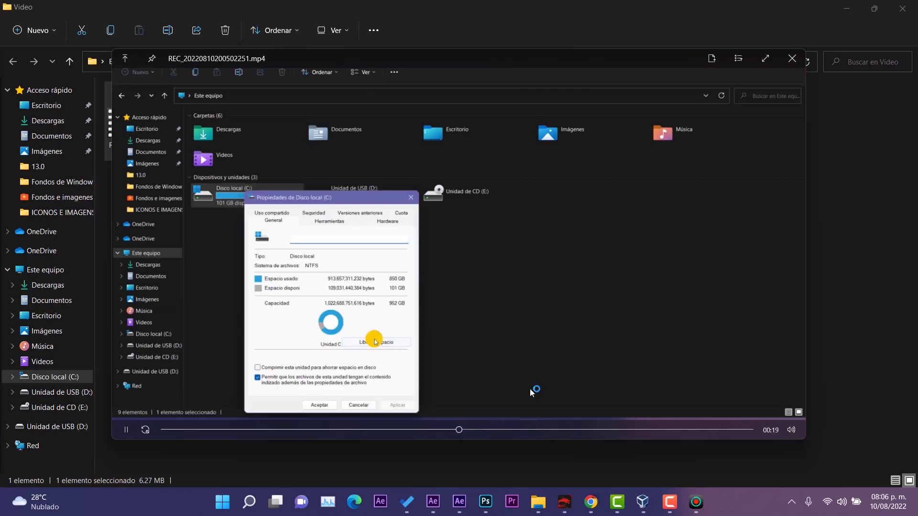
pyautogui.click(798, 64)
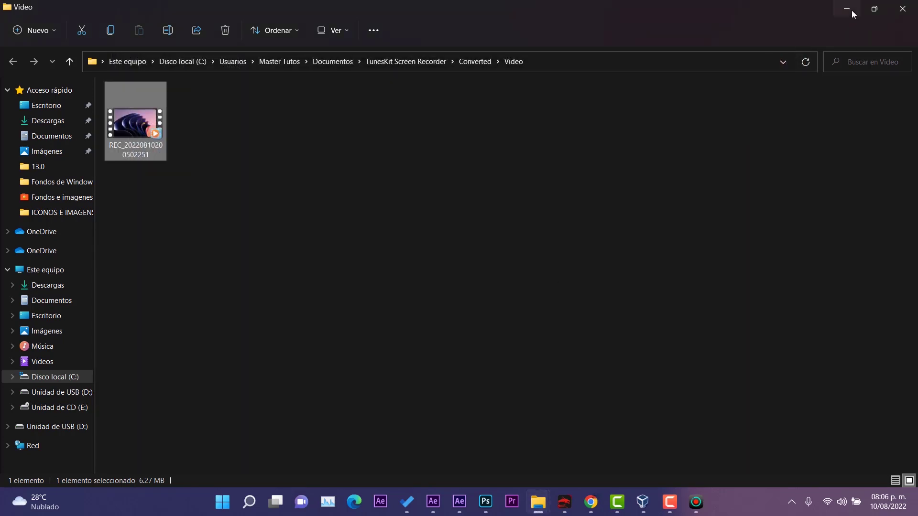
pyautogui.click(852, 11)
pyautogui.click(619, 91)
pyautogui.click(618, 91)
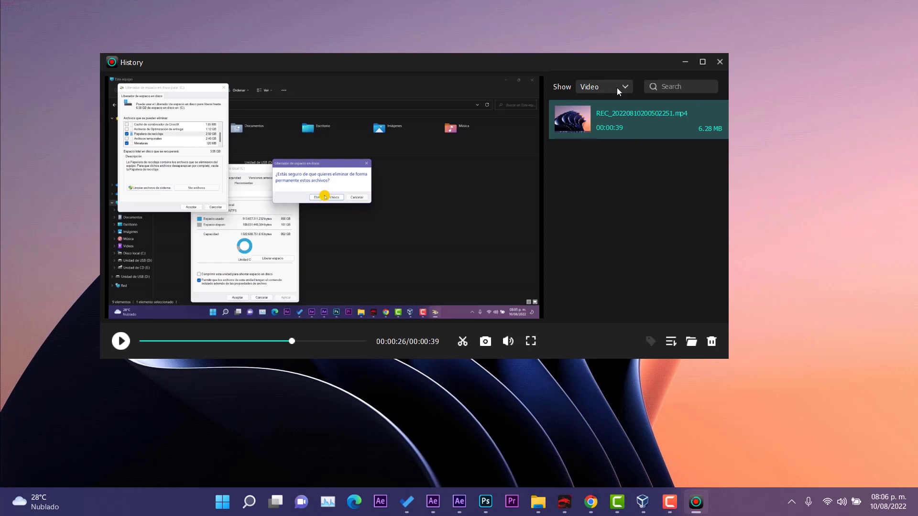
# - Set the recording's trim range to start at 00:00:09.660 and end at 00:00:34.913
pyautogui.click(460, 344)
pyautogui.click(358, 315)
pyautogui.click(311, 314)
pyautogui.moveTo(142, 318); pyautogui.dragTo(200, 319)
pyautogui.moveTo(375, 320); pyautogui.dragTo(353, 319)
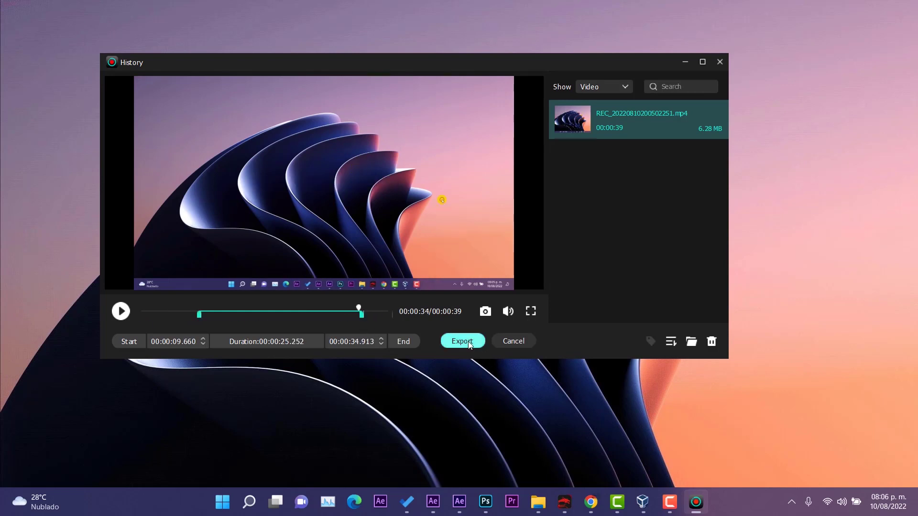
# - Export the trimmed clip, dismiss the completion message, and leave trim mode
pyautogui.click(469, 342)
pyautogui.click(448, 241)
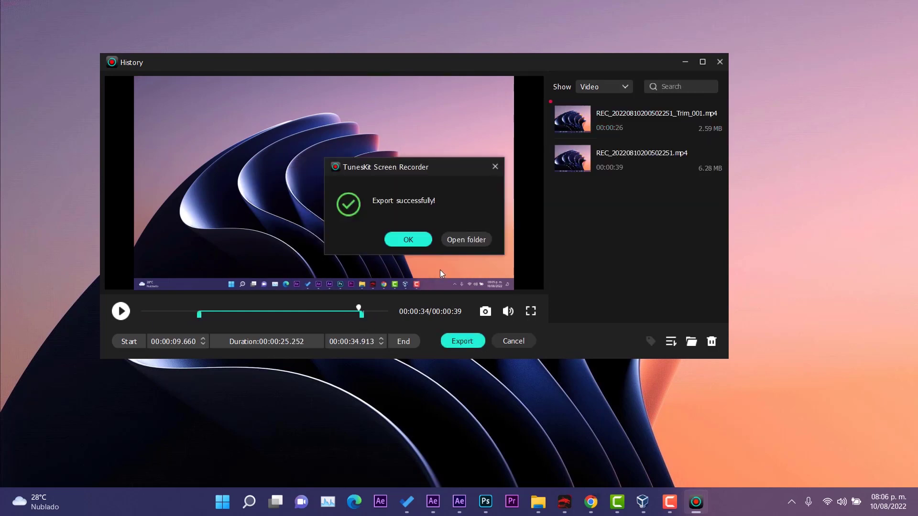
pyautogui.click(429, 239)
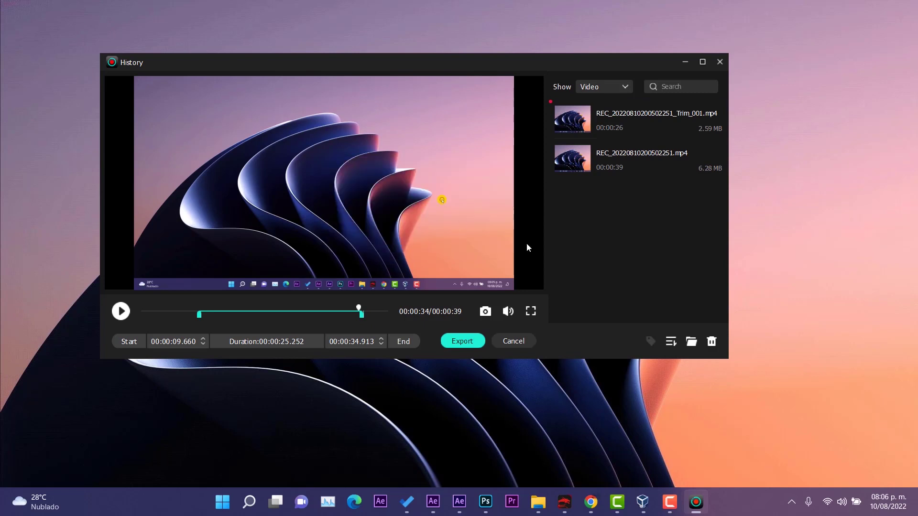
pyautogui.click(529, 338)
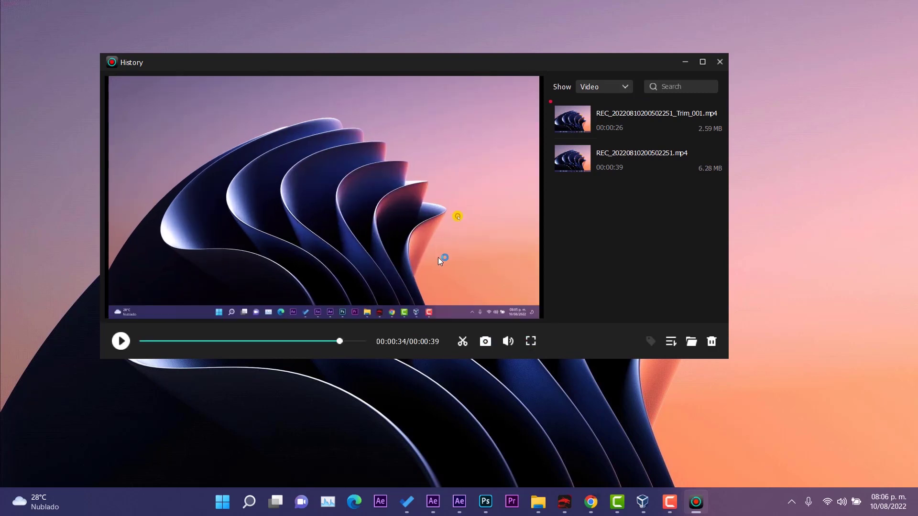
# - View the original recording full screen and return to the History window
pyautogui.click(531, 341)
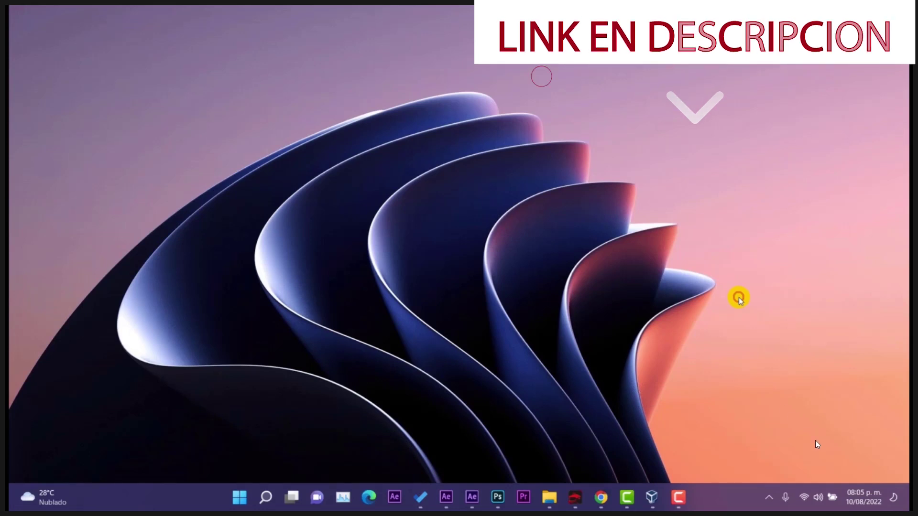
pyautogui.click(902, 502)
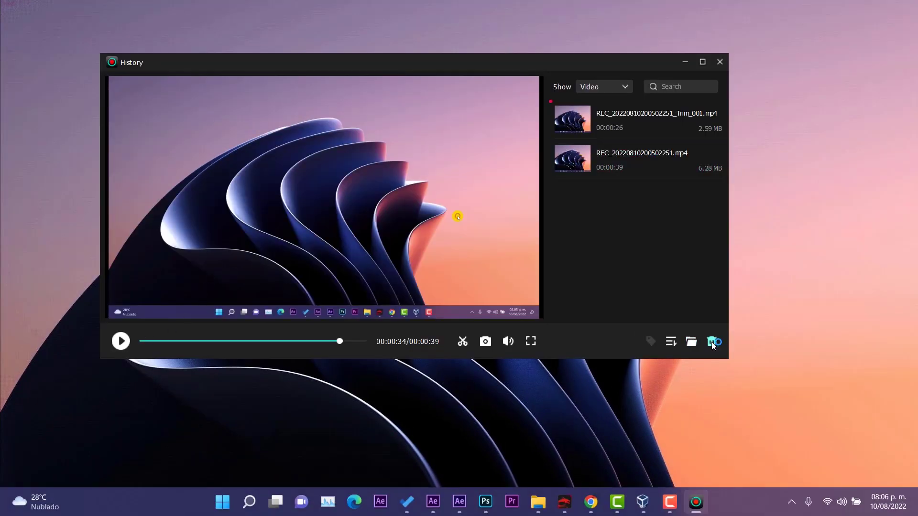
# - Close History and move the main recorder window to the upper part of the desktop
pyautogui.click(719, 61)
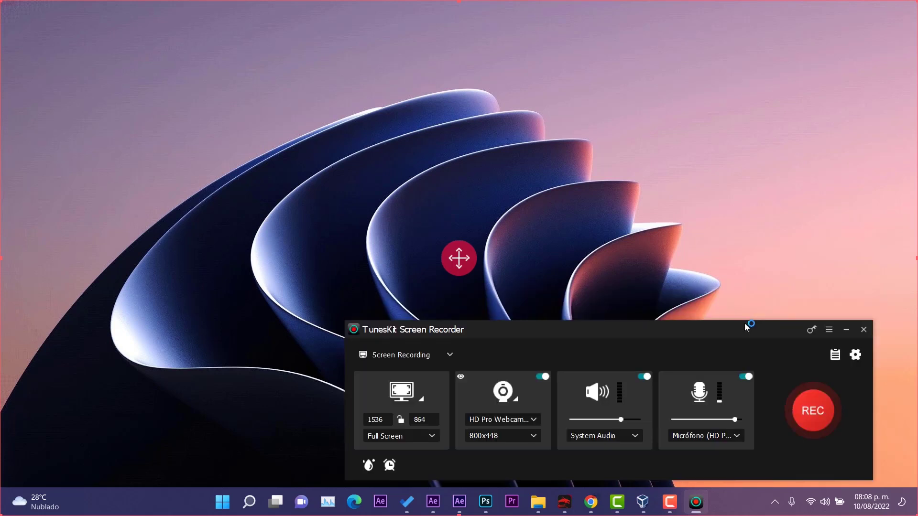
pyautogui.moveTo(749, 328); pyautogui.dragTo(744, 21)
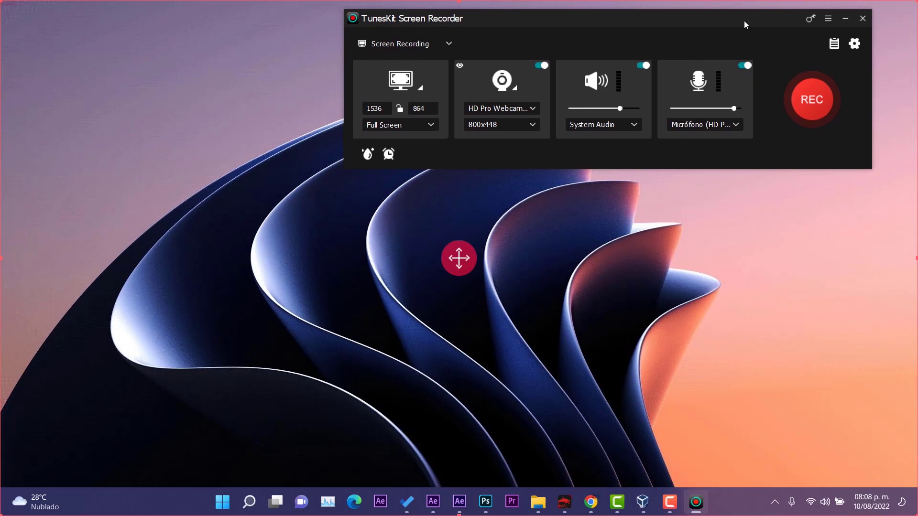
# - Switch the recorder to Audio Recording mode and then to Webcam Recording mode to compare their available controls
pyautogui.click(450, 43)
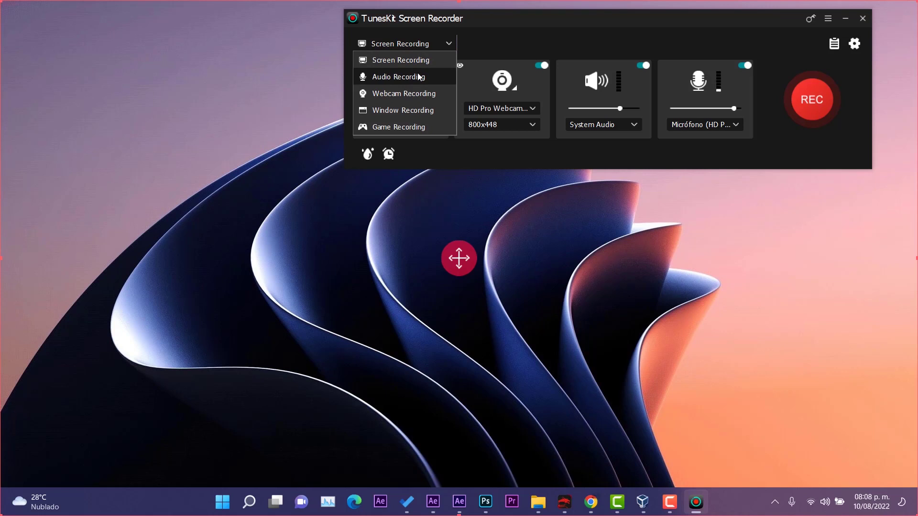
pyautogui.click(419, 77)
pyautogui.click(447, 41)
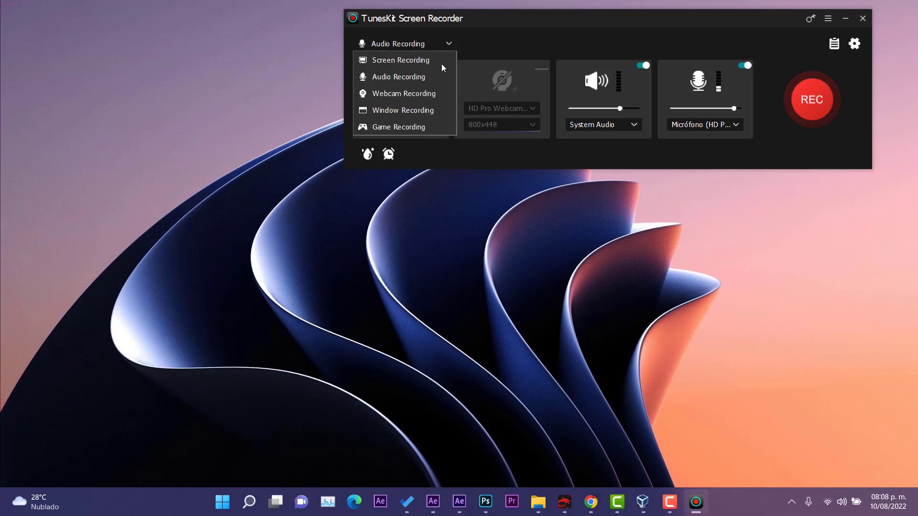
pyautogui.click(420, 96)
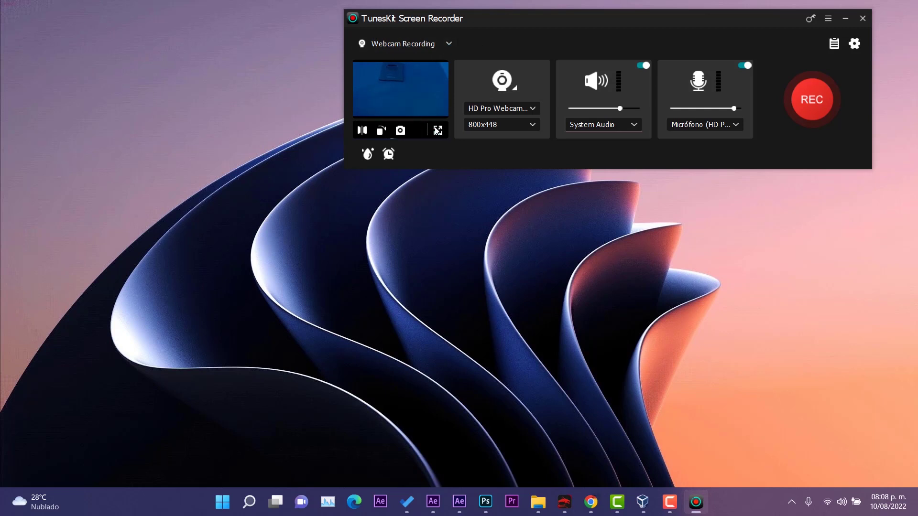
# - Switch to Window Recording mode and browse the open windows that can be selected for capture
pyautogui.click(439, 50)
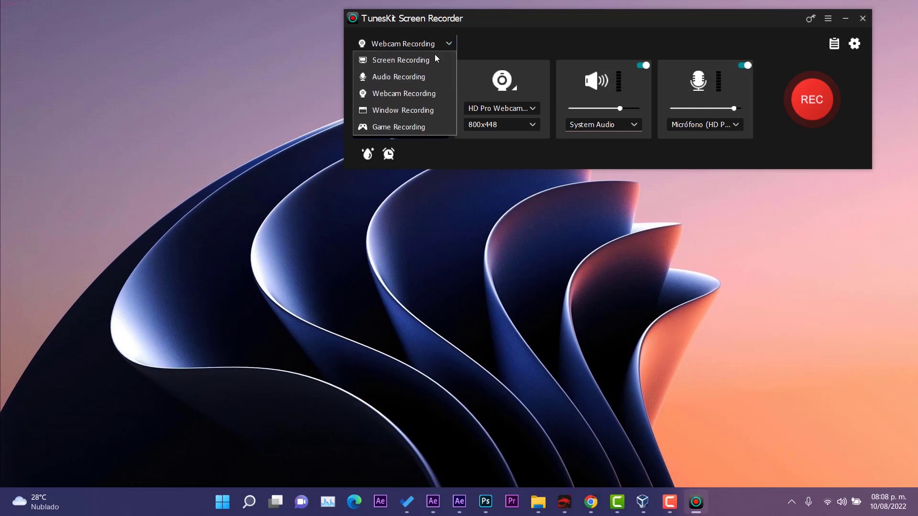
pyautogui.click(424, 112)
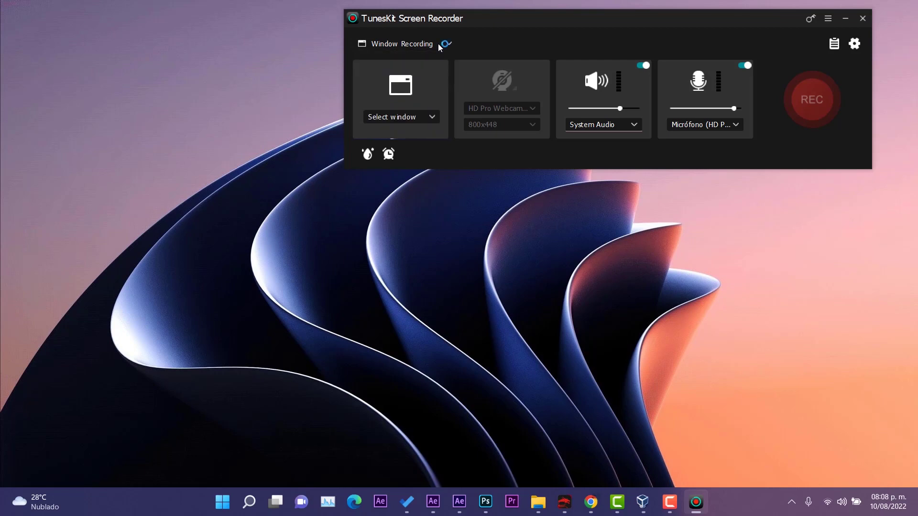
pyautogui.click(432, 117)
pyautogui.scroll(-5, 531, 254)
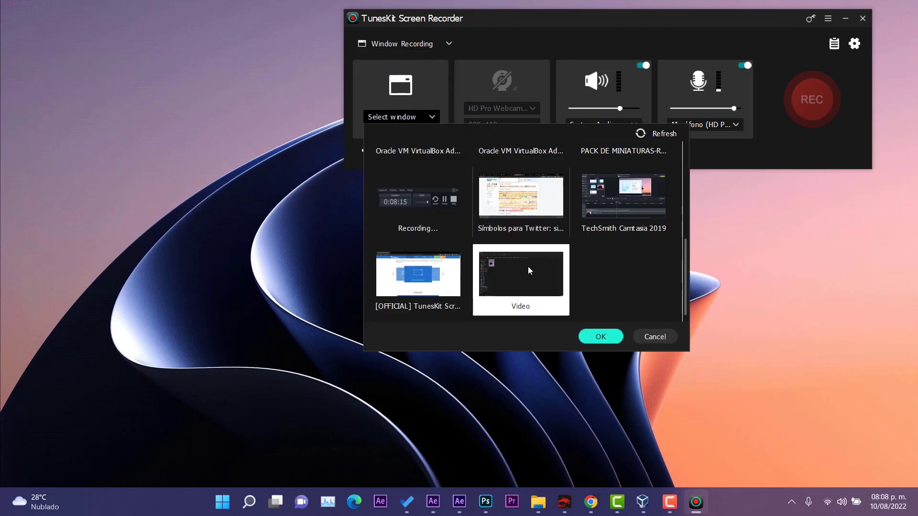
pyautogui.click(428, 109)
pyautogui.click(429, 109)
pyautogui.click(429, 109)
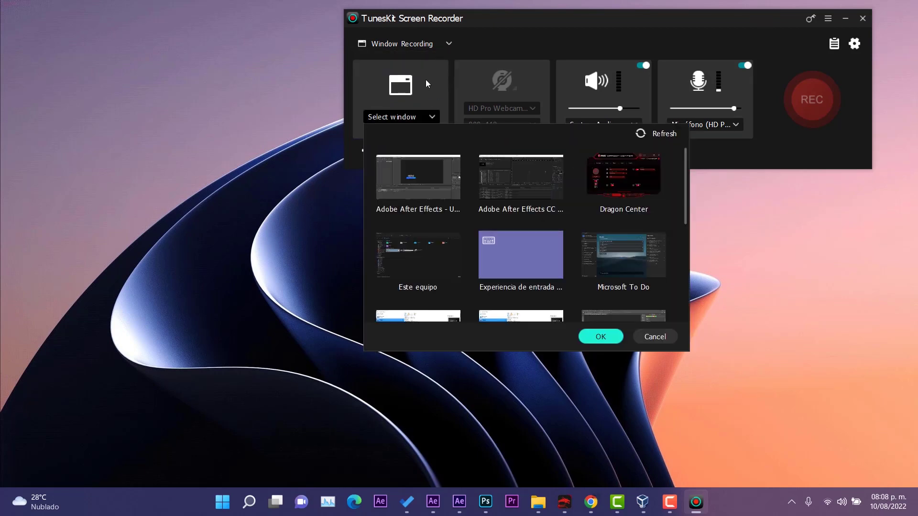
# - Switch to Game Recording mode and dismiss the Game Recording Tips
pyautogui.click(426, 45)
pyautogui.click(420, 126)
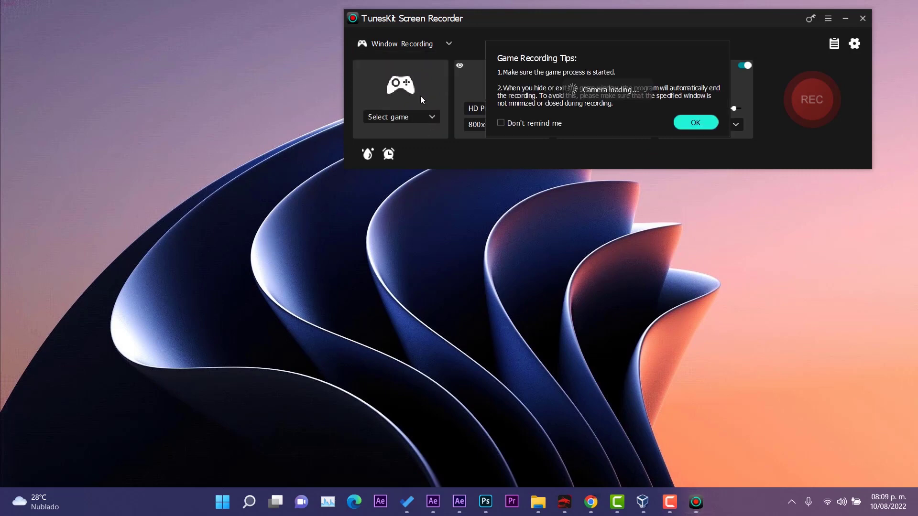
pyautogui.click(681, 119)
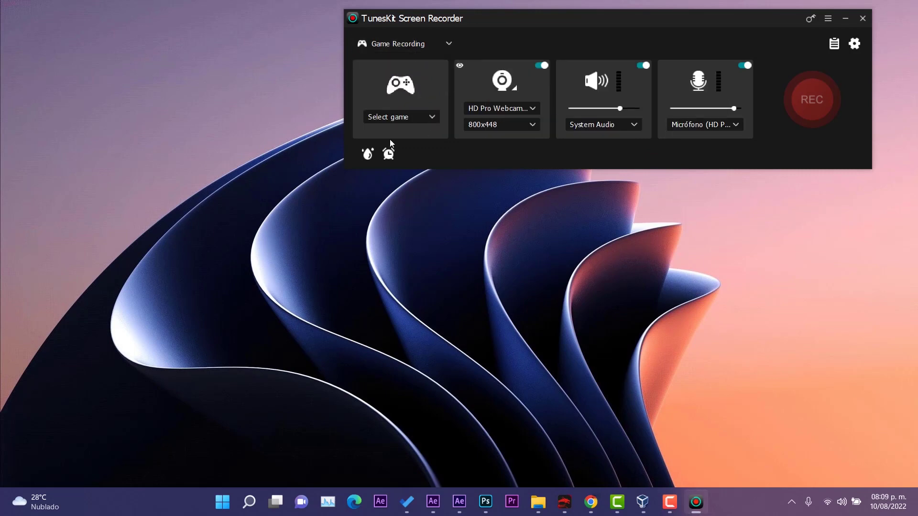
# - Inspect the watermark settings with the Dark Mode preview, and close them without applying a watermark
pyautogui.click(367, 153)
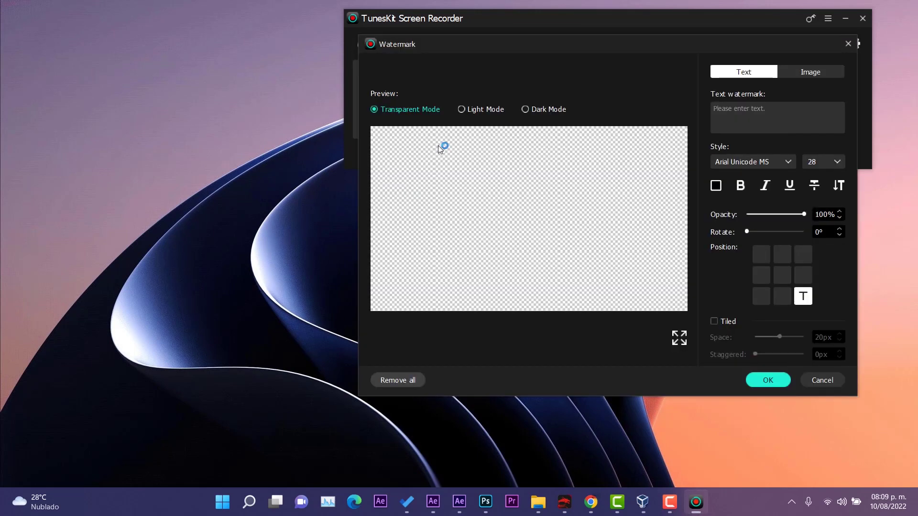
pyautogui.click(526, 110)
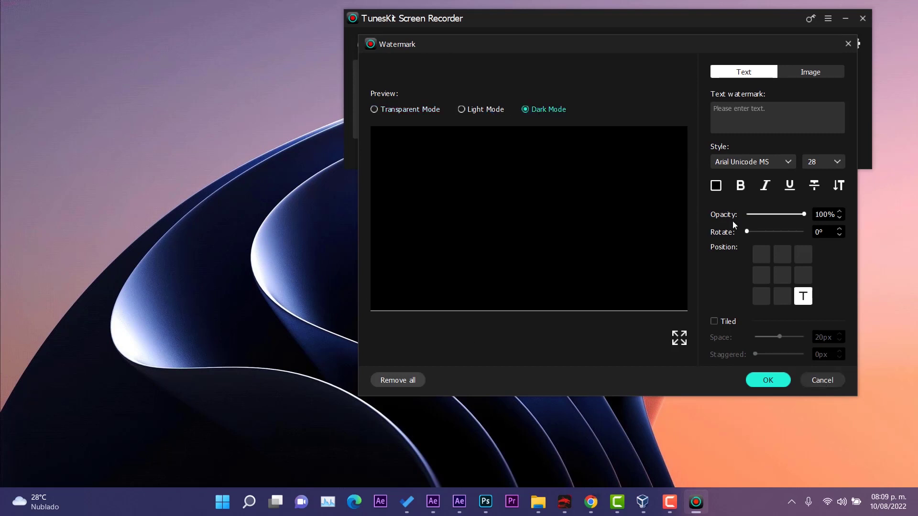
pyautogui.click(822, 379)
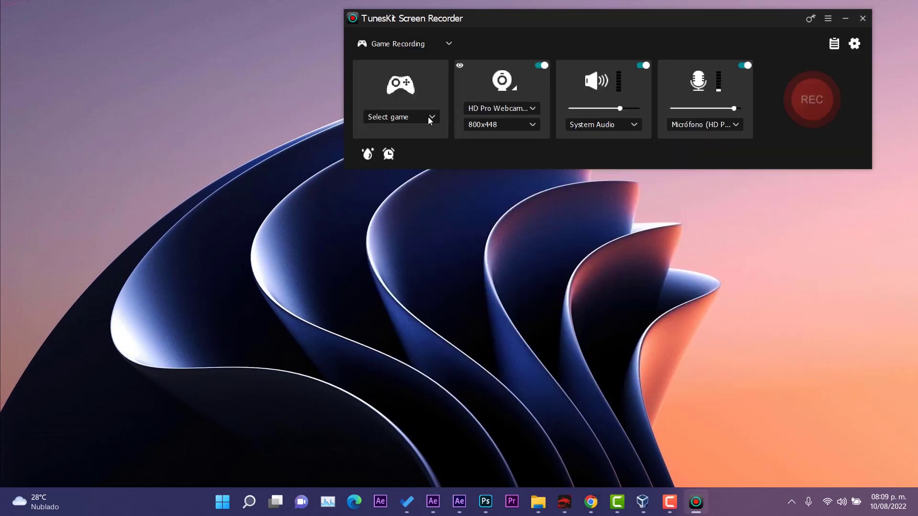
# - Return to Screen Recording mode, show the webcam overlay, and move the recorder window to the lower part of the desktop
pyautogui.click(406, 44)
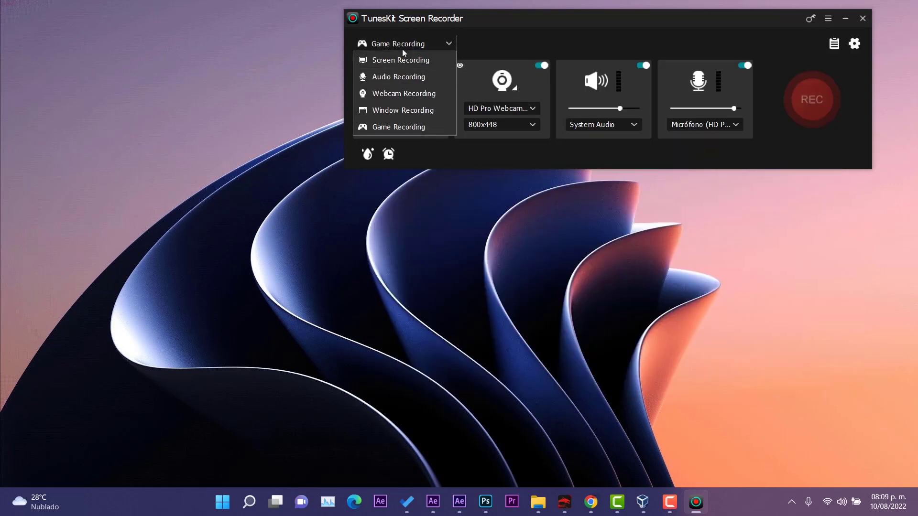
pyautogui.click(410, 61)
pyautogui.moveTo(485, 17); pyautogui.dragTo(482, 61)
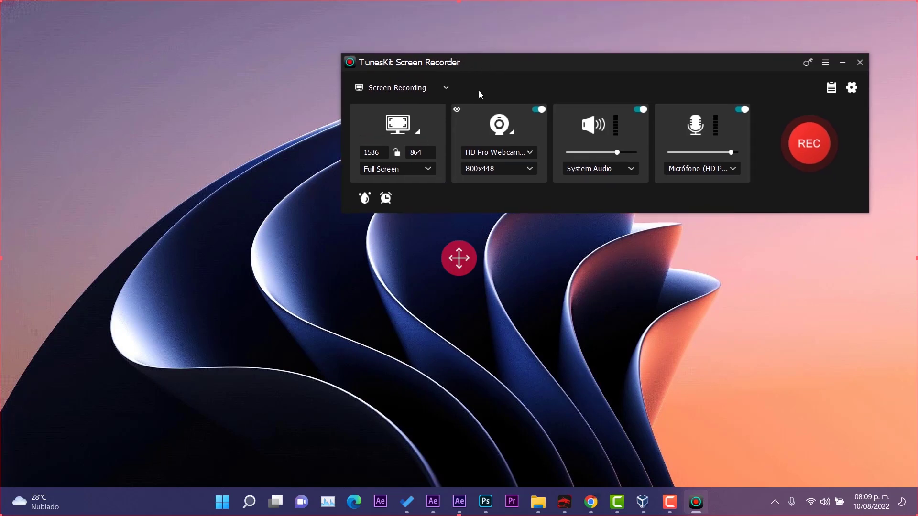
pyautogui.click(456, 110)
pyautogui.moveTo(581, 67); pyautogui.dragTo(554, 316)
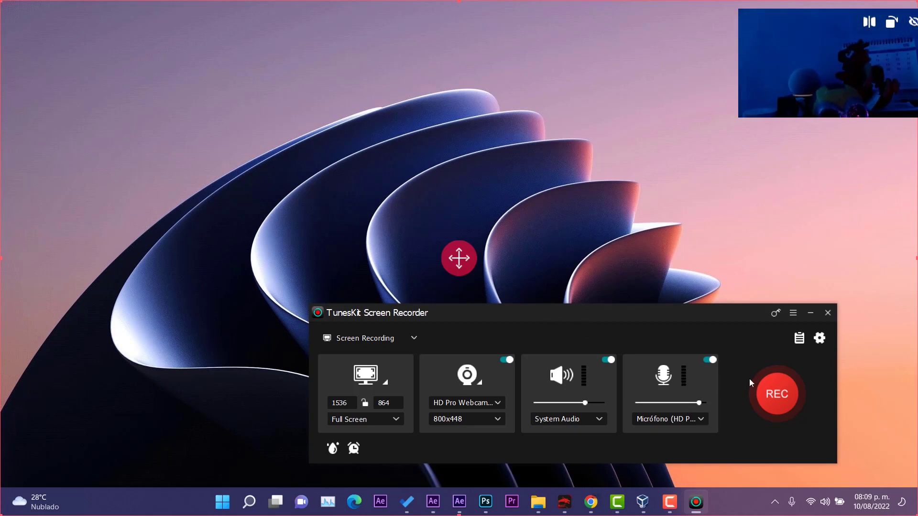
# - Record the full screen with the webcam overlay, bringing up the Este equipo window during the recording
pyautogui.click(775, 392)
pyautogui.click(556, 337)
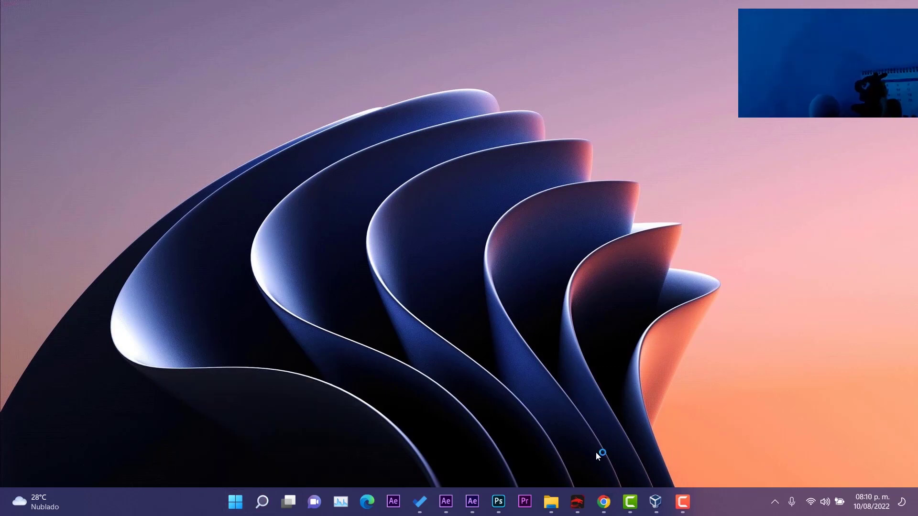
pyautogui.moveTo(556, 500)
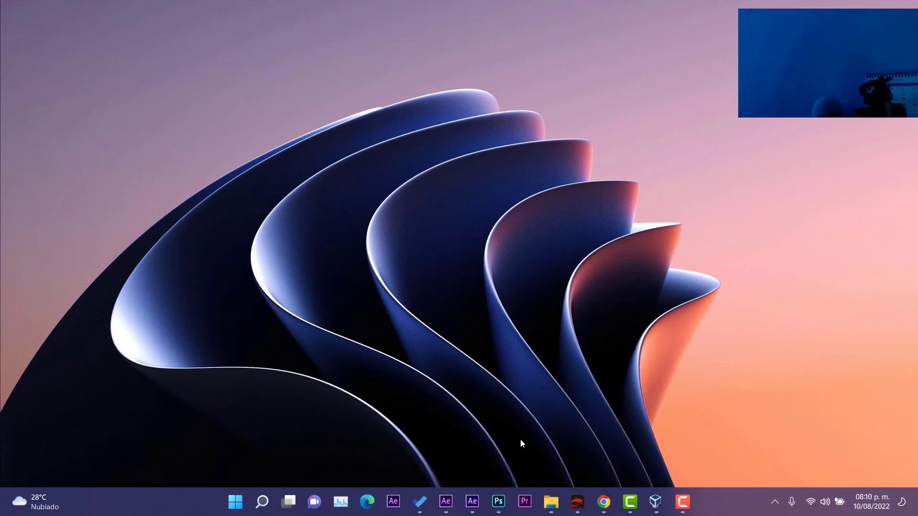
pyautogui.click(520, 438)
pyautogui.click(423, 289)
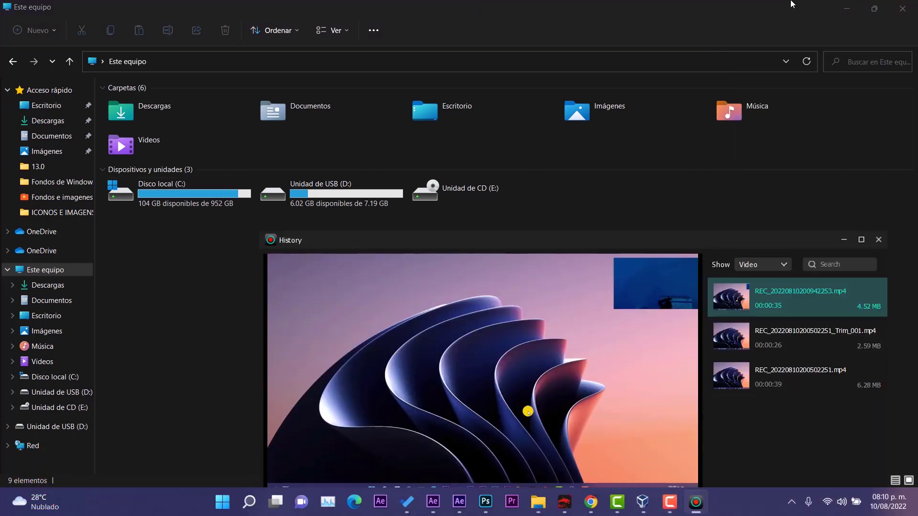
# - Minimize Este equipo, move History up the desktop, and play the new webcam-overlay recording, skipping ahead to near its end
pyautogui.click(846, 8)
pyautogui.moveTo(757, 243); pyautogui.dragTo(604, 61)
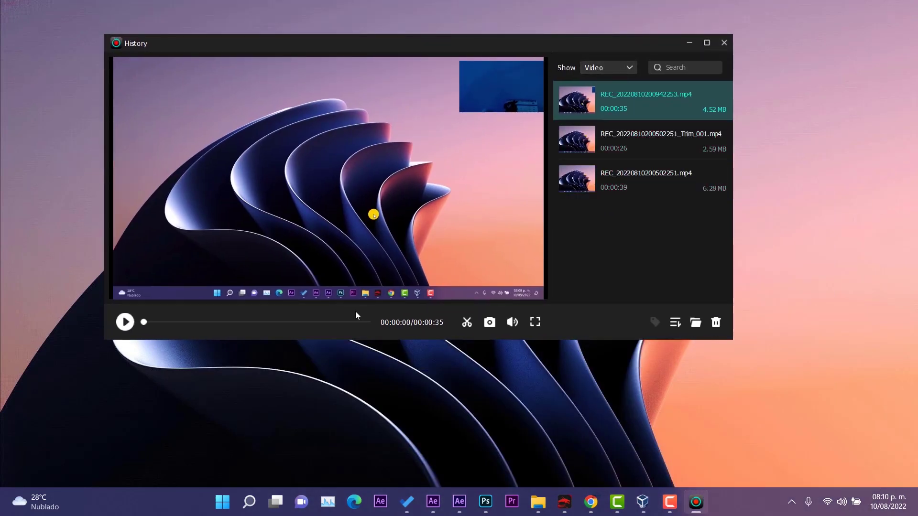
pyautogui.click(125, 322)
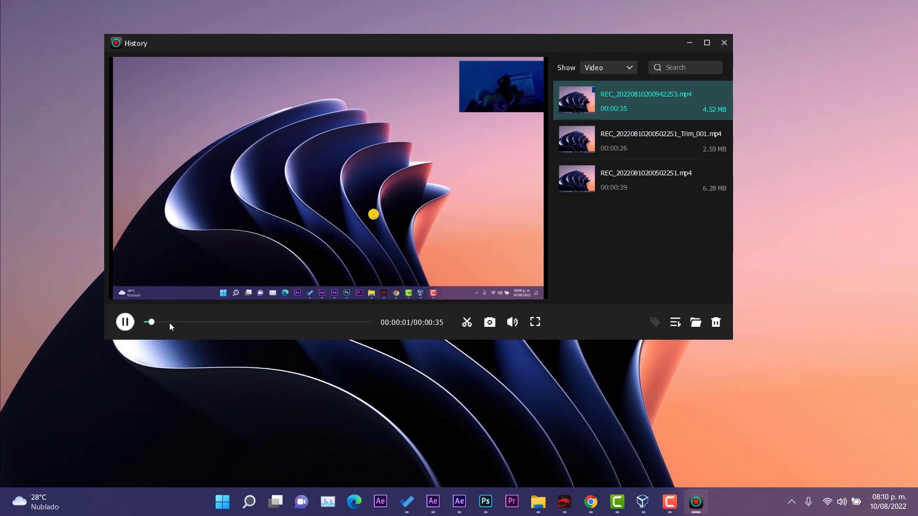
pyautogui.click(195, 323)
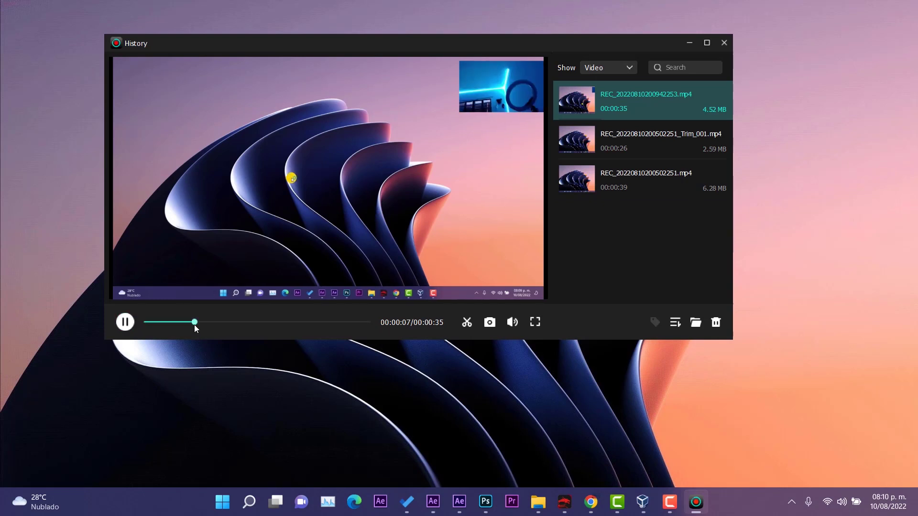
pyautogui.click(245, 322)
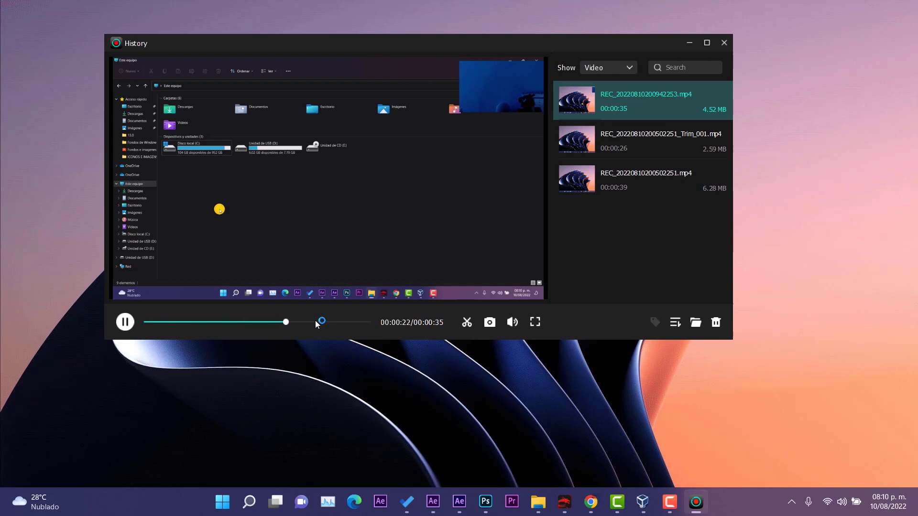
pyautogui.click(315, 320)
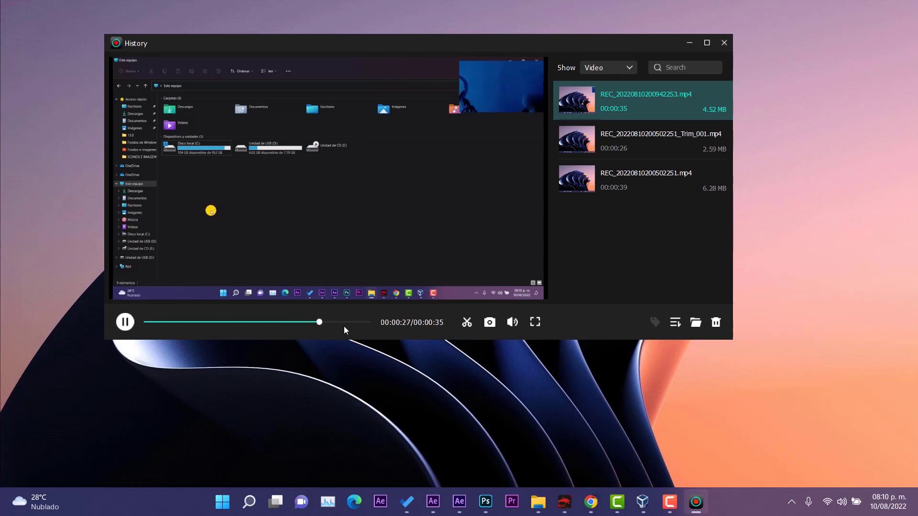
pyautogui.click(352, 322)
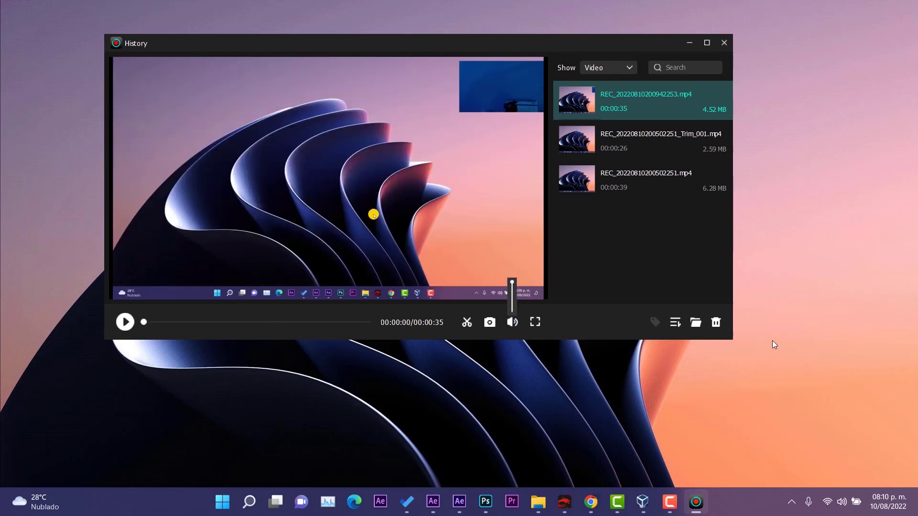
pyautogui.click(696, 323)
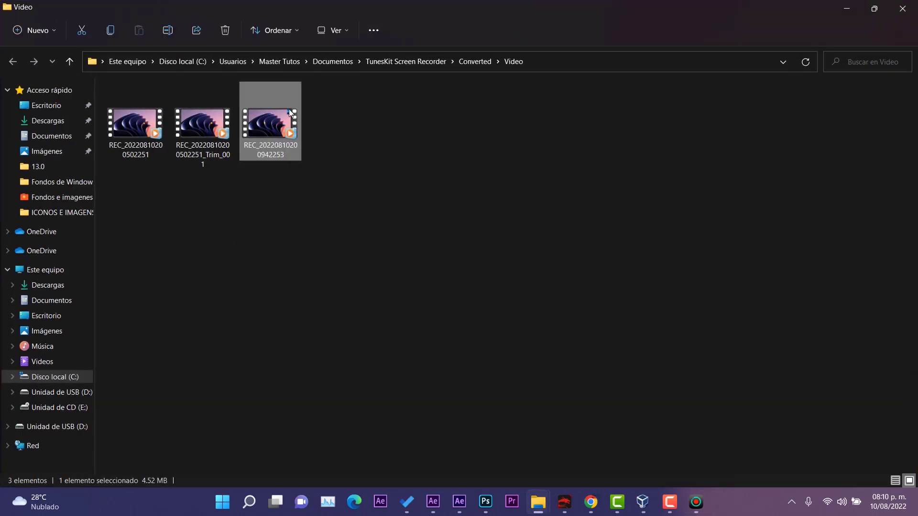
pyautogui.doubleClick(286, 140)
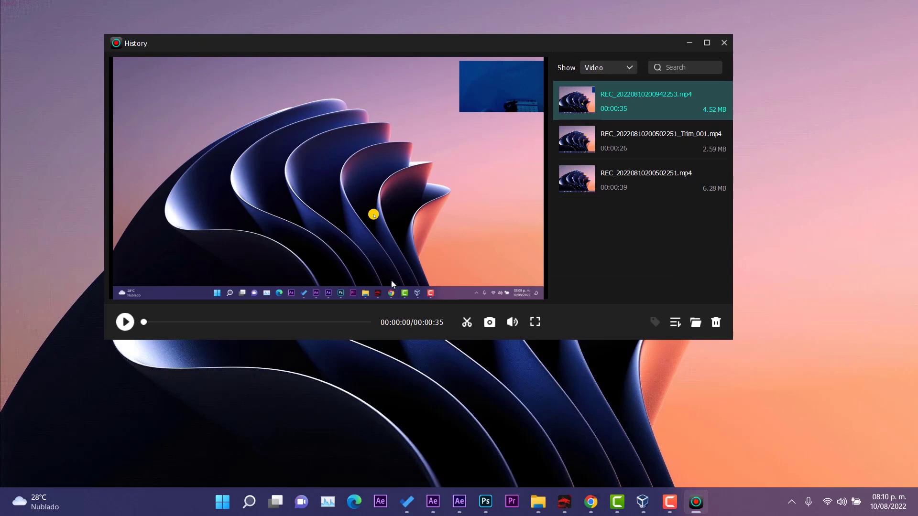
pyautogui.click(725, 43)
# - Switch to Webcam Recording mode, enlarge the camera preview, and restore it to its compact size
pyautogui.click(377, 340)
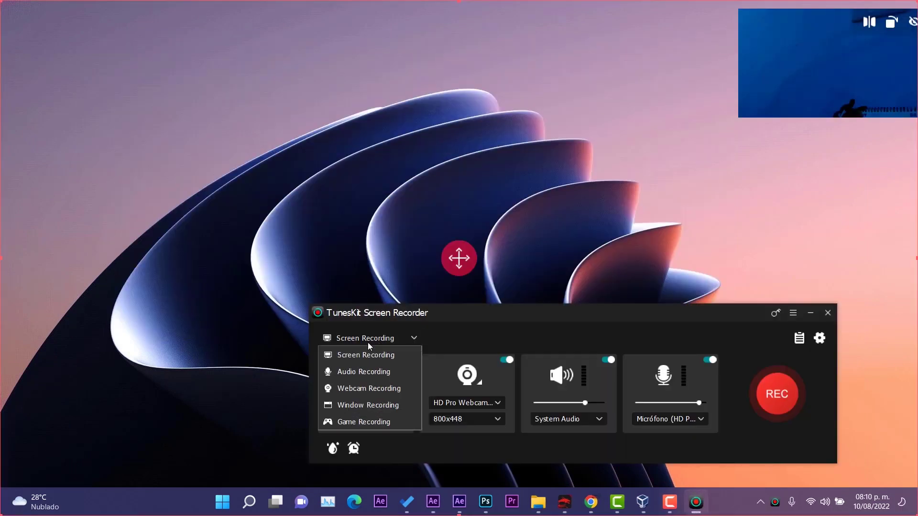
pyautogui.click(372, 389)
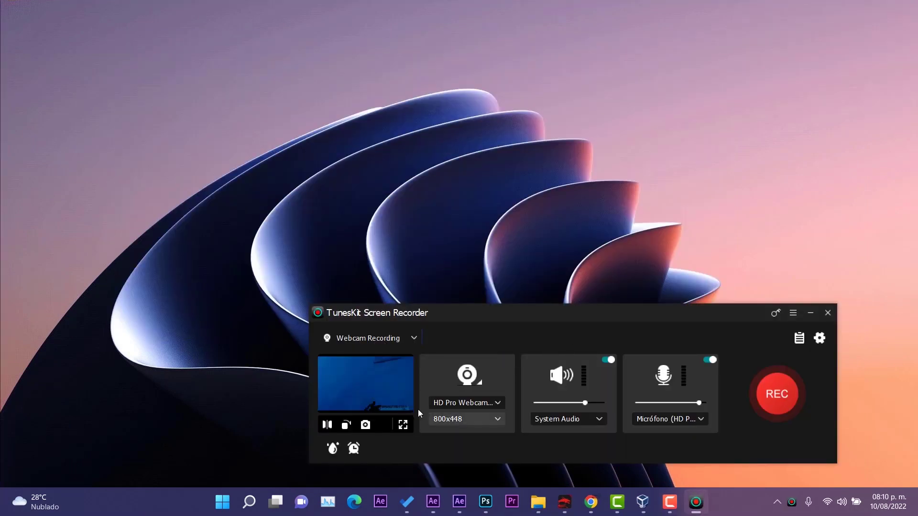
pyautogui.click(402, 424)
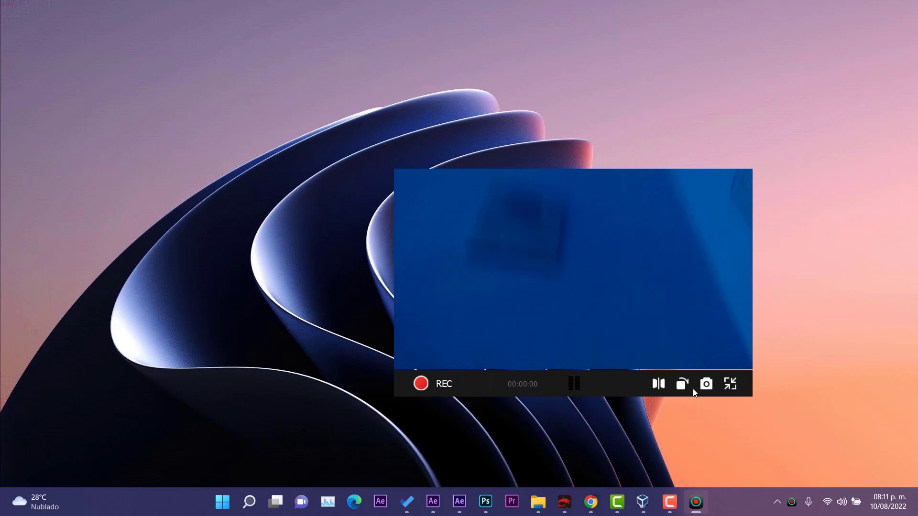
pyautogui.click(732, 385)
# - Switch to Audio Recording mode, make an audio recording about 3 seconds long, and play it in History
pyautogui.click(401, 343)
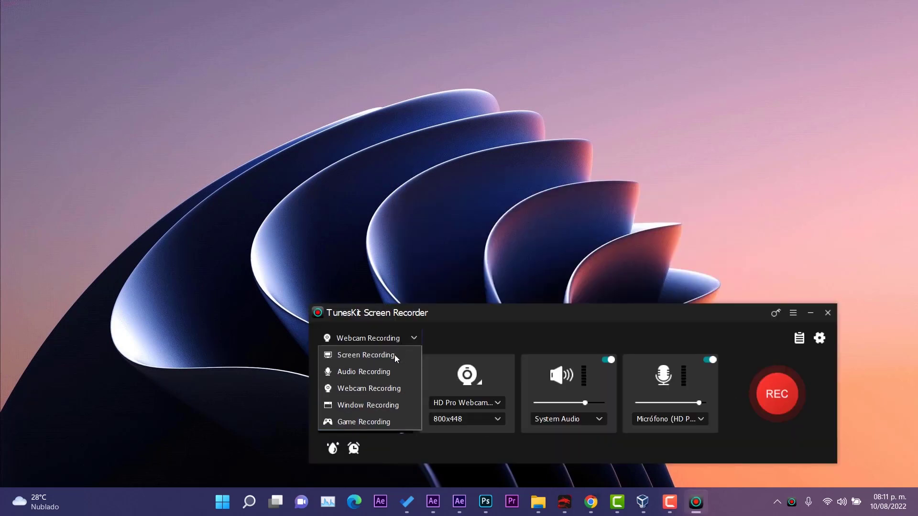
pyautogui.click(402, 372)
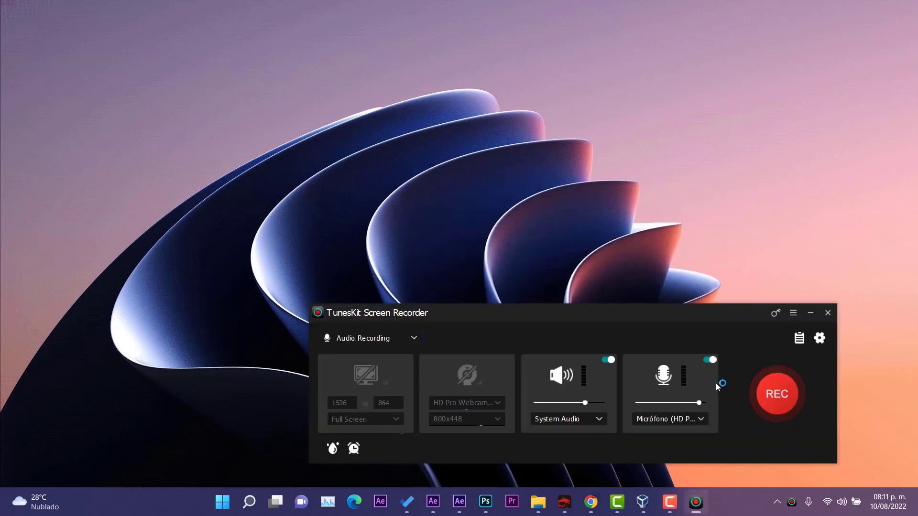
pyautogui.click(787, 397)
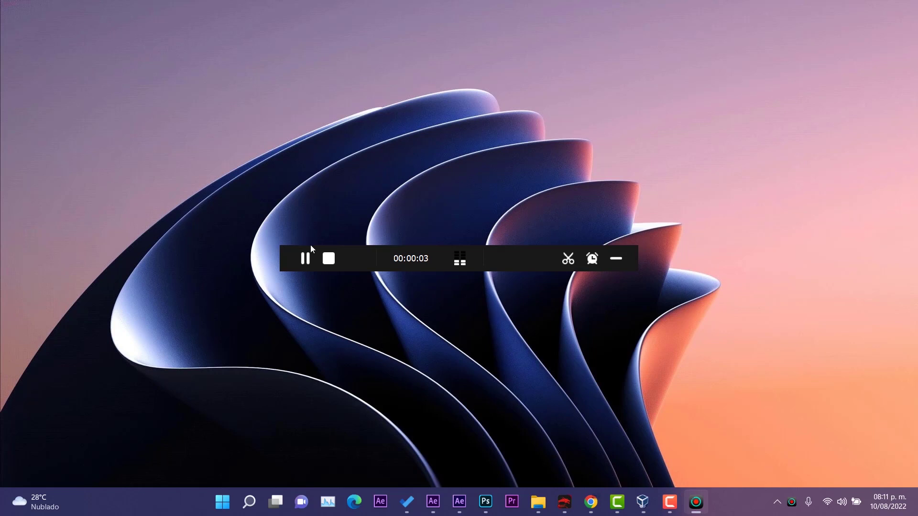
pyautogui.click(329, 259)
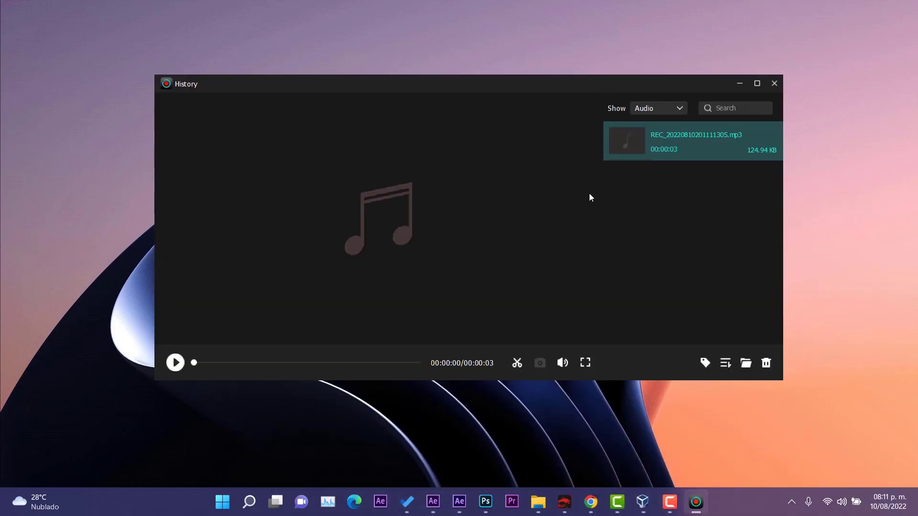
pyautogui.click(173, 364)
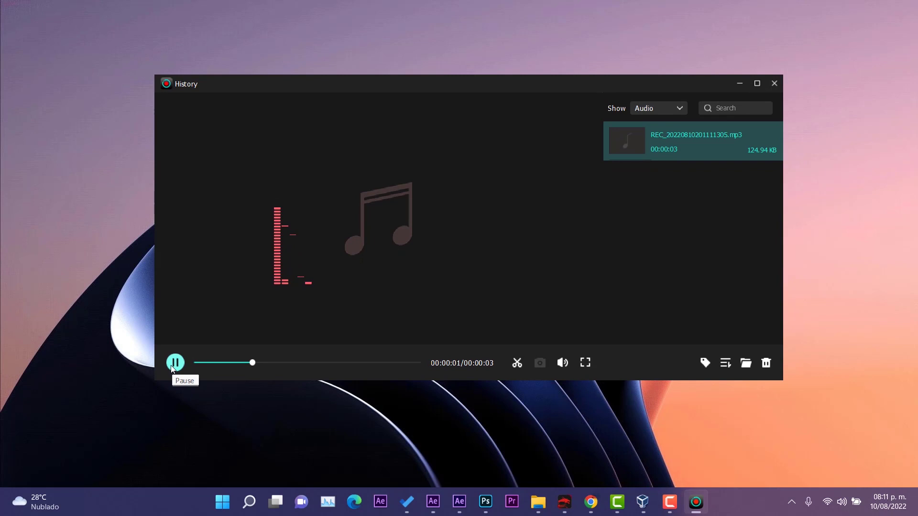